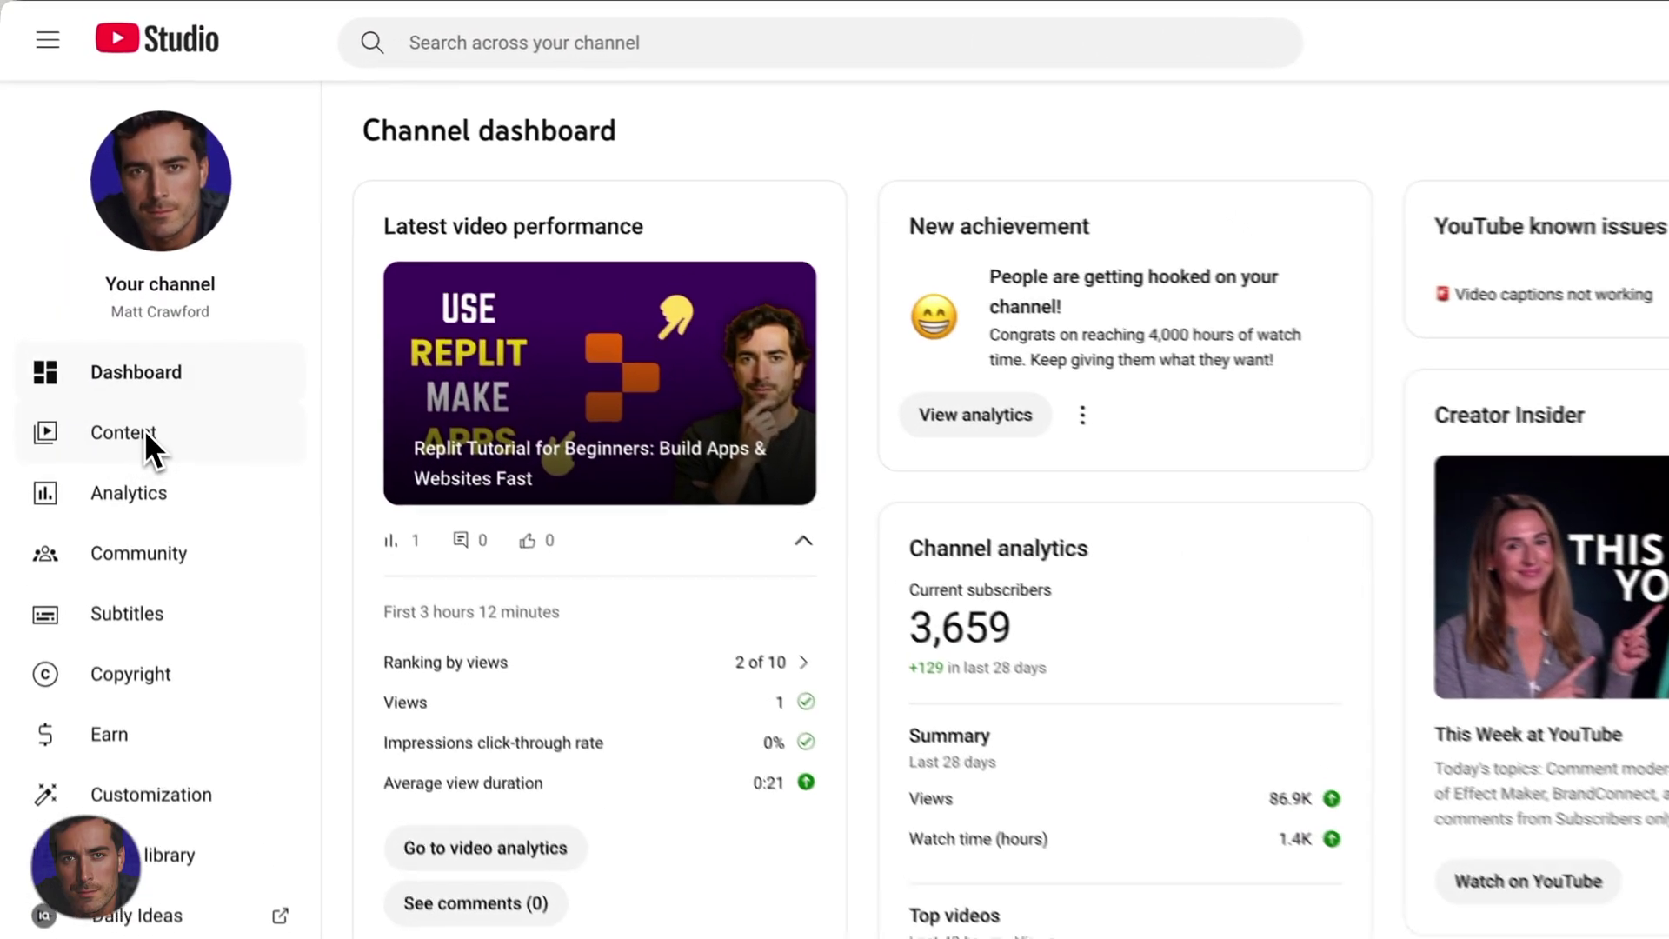
Show the channel's content list in YouTube Studio.
click(105, 310)
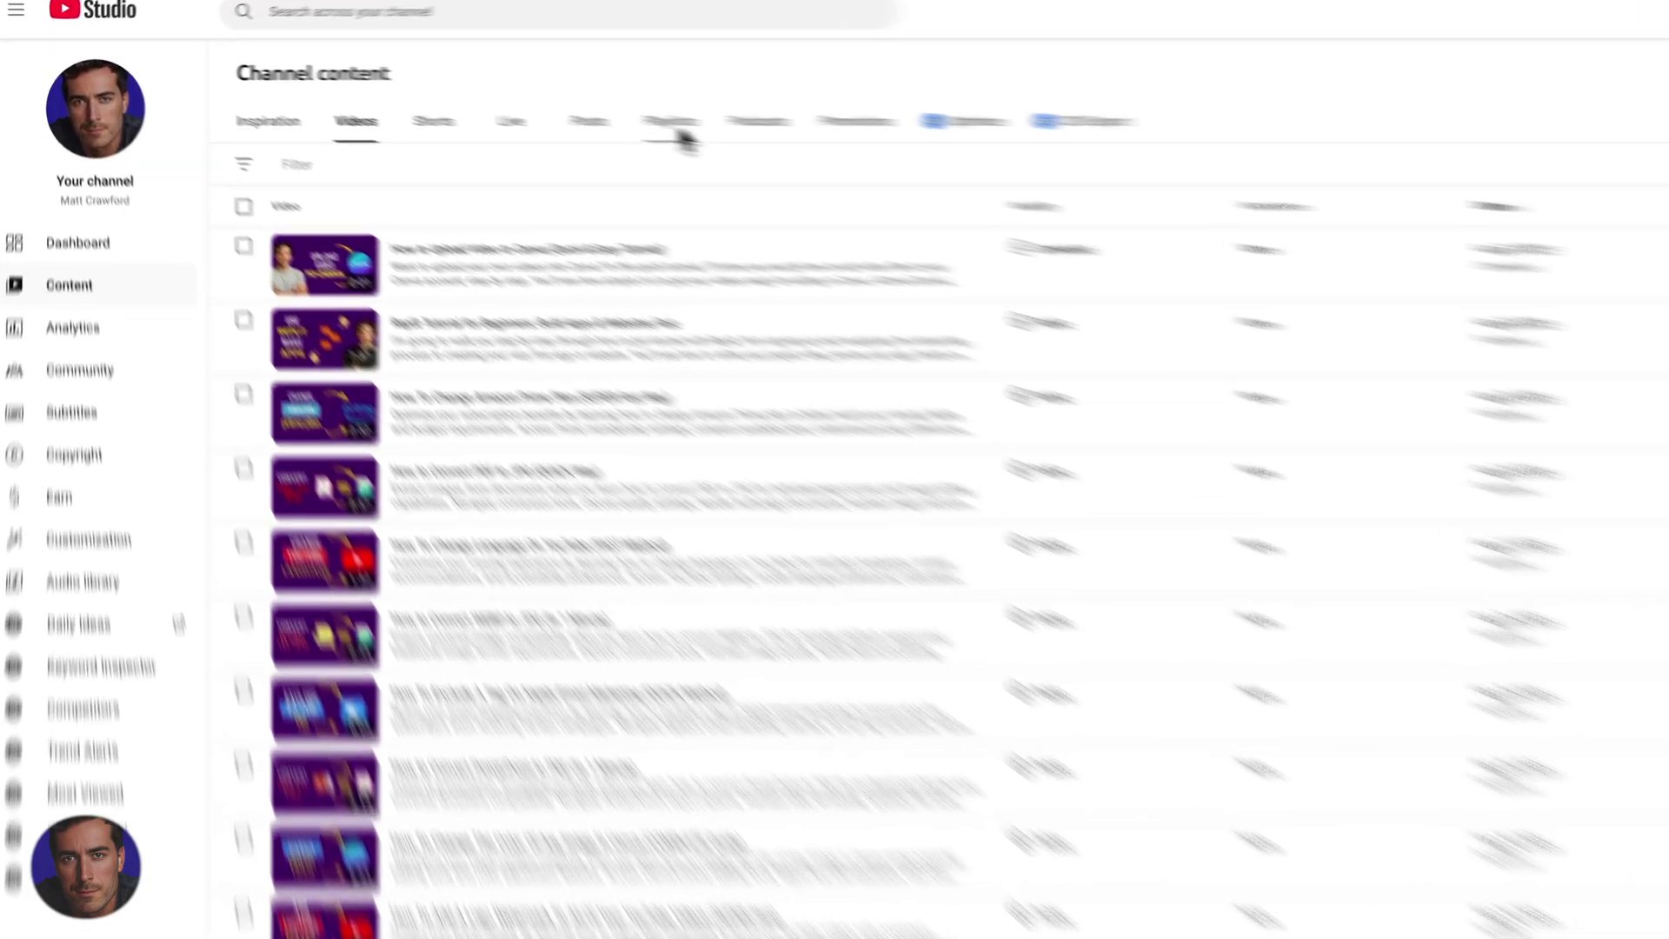
Show the channel's playlists and open the Get More Out of Netflix playlist's videos.
click(678, 121)
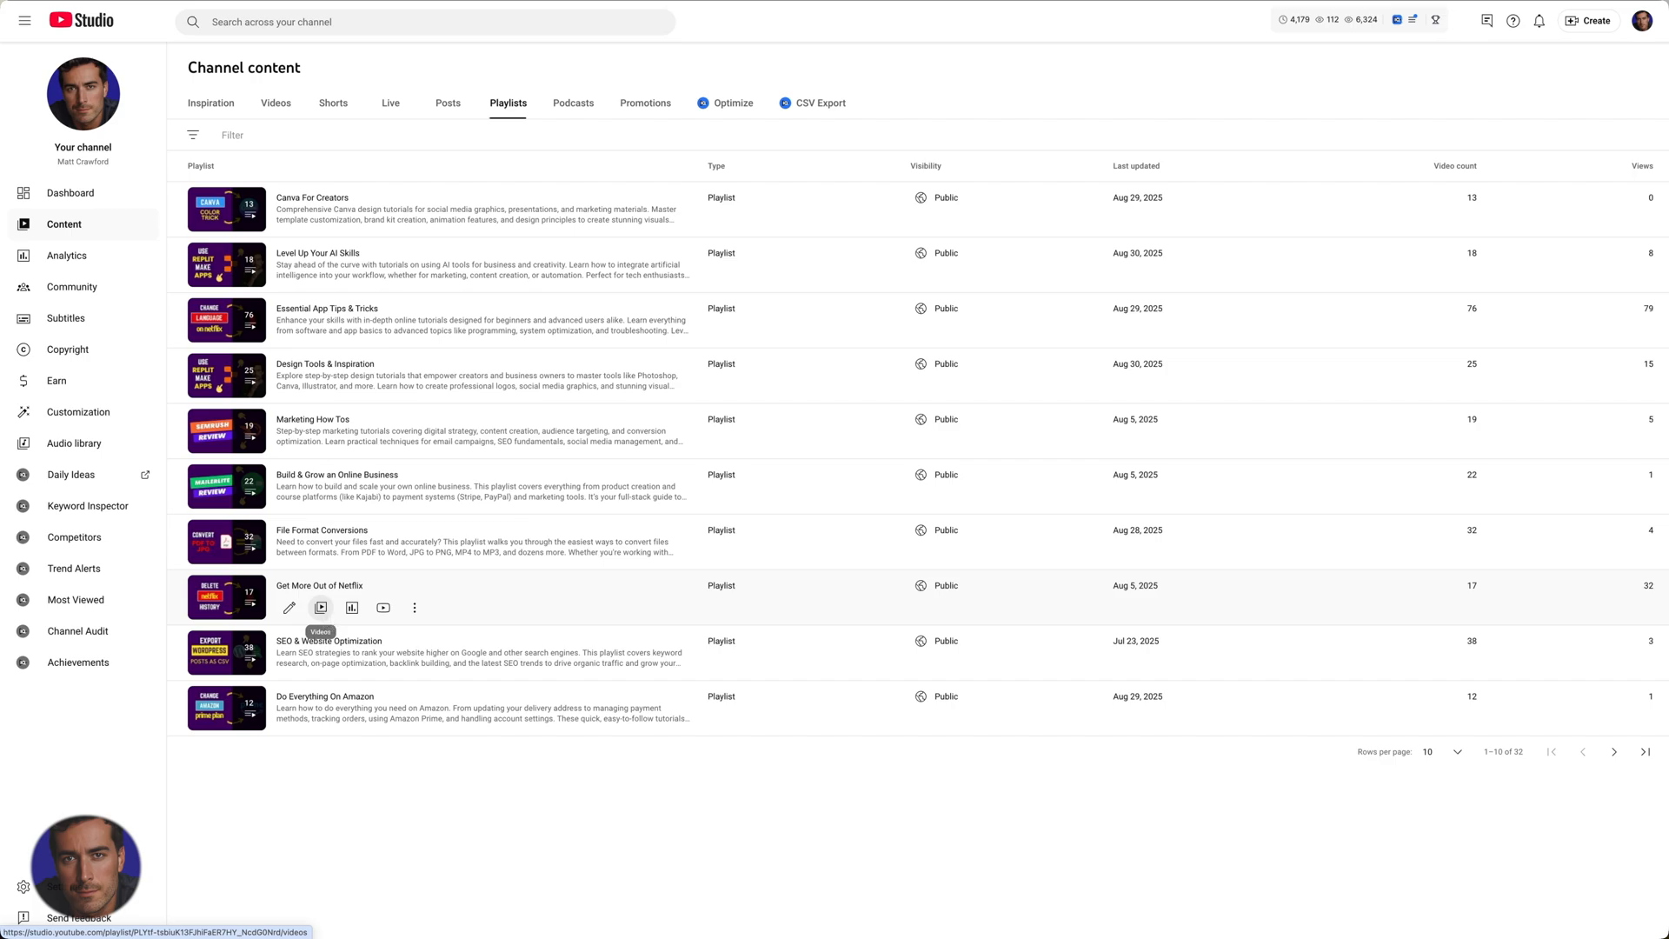
click(321, 607)
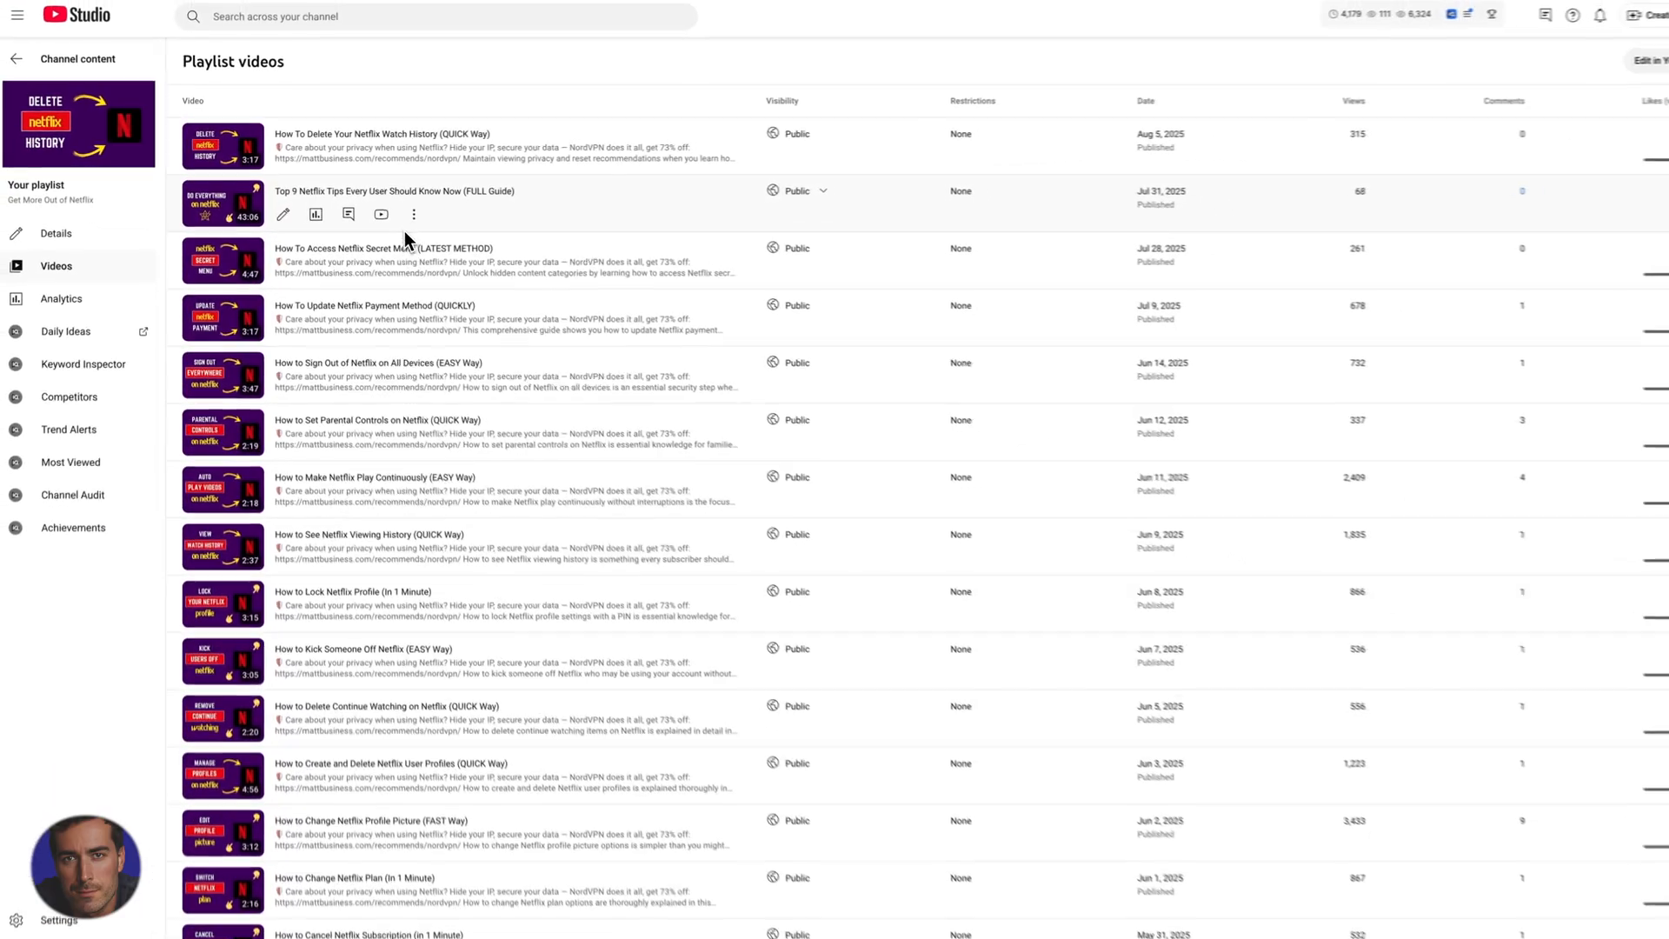
mouse_move(376, 252)
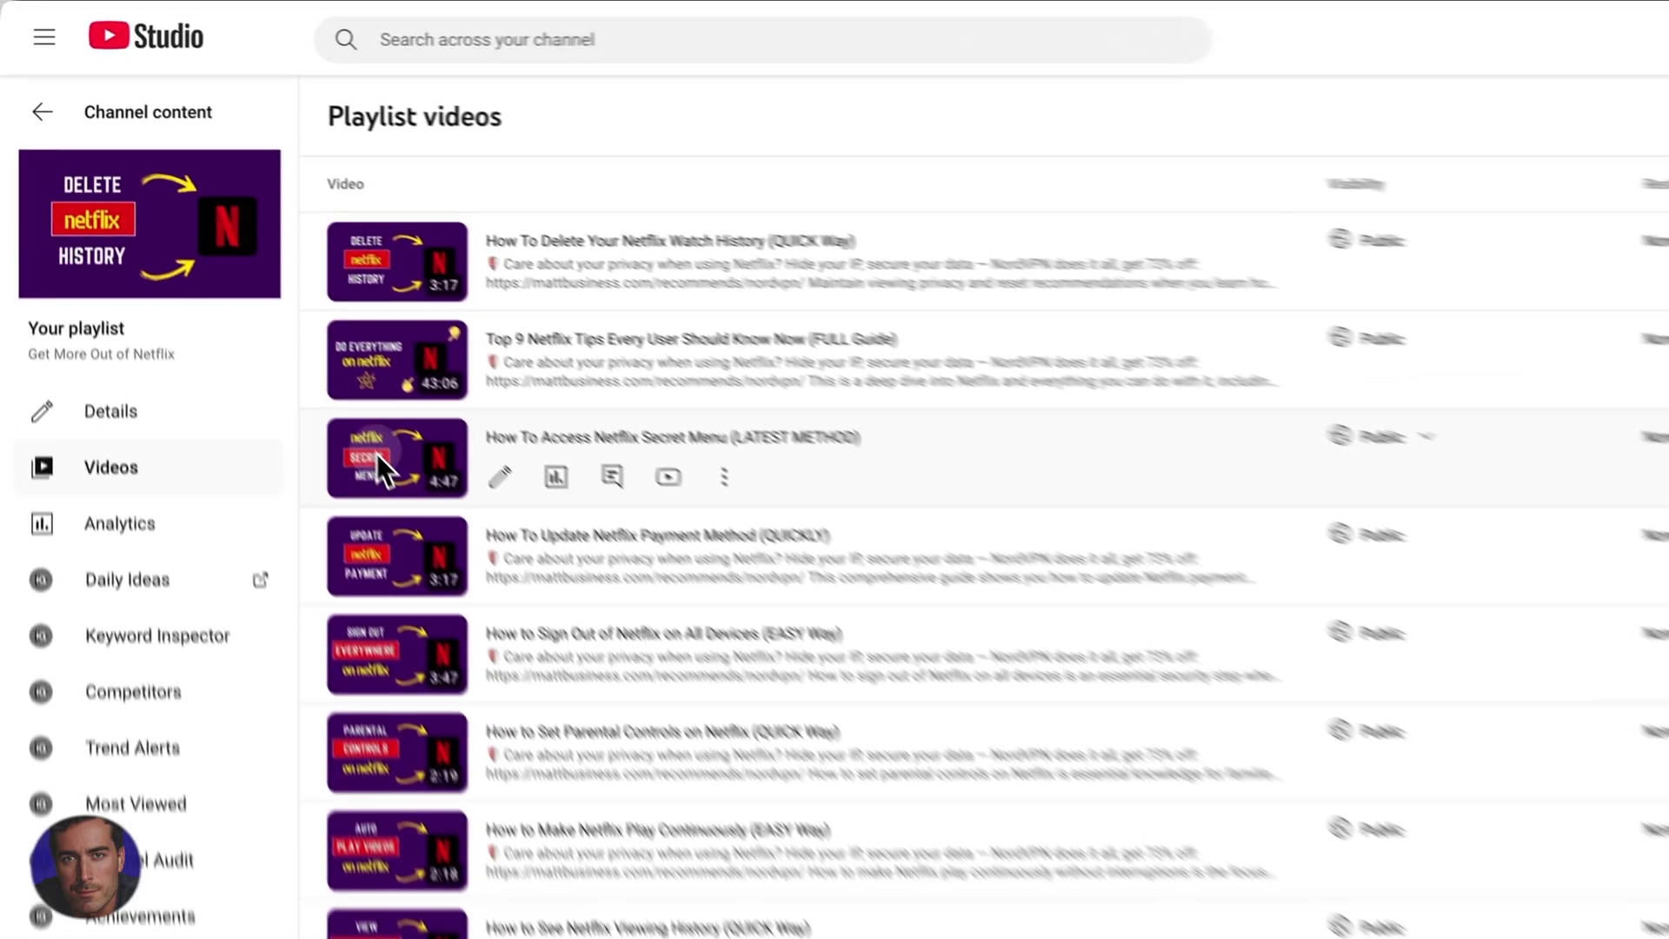
Try dragging videos within the Studio playlist list to reorder them.
drag(220, 255, 228, 207)
drag(460, 408, 440, 466)
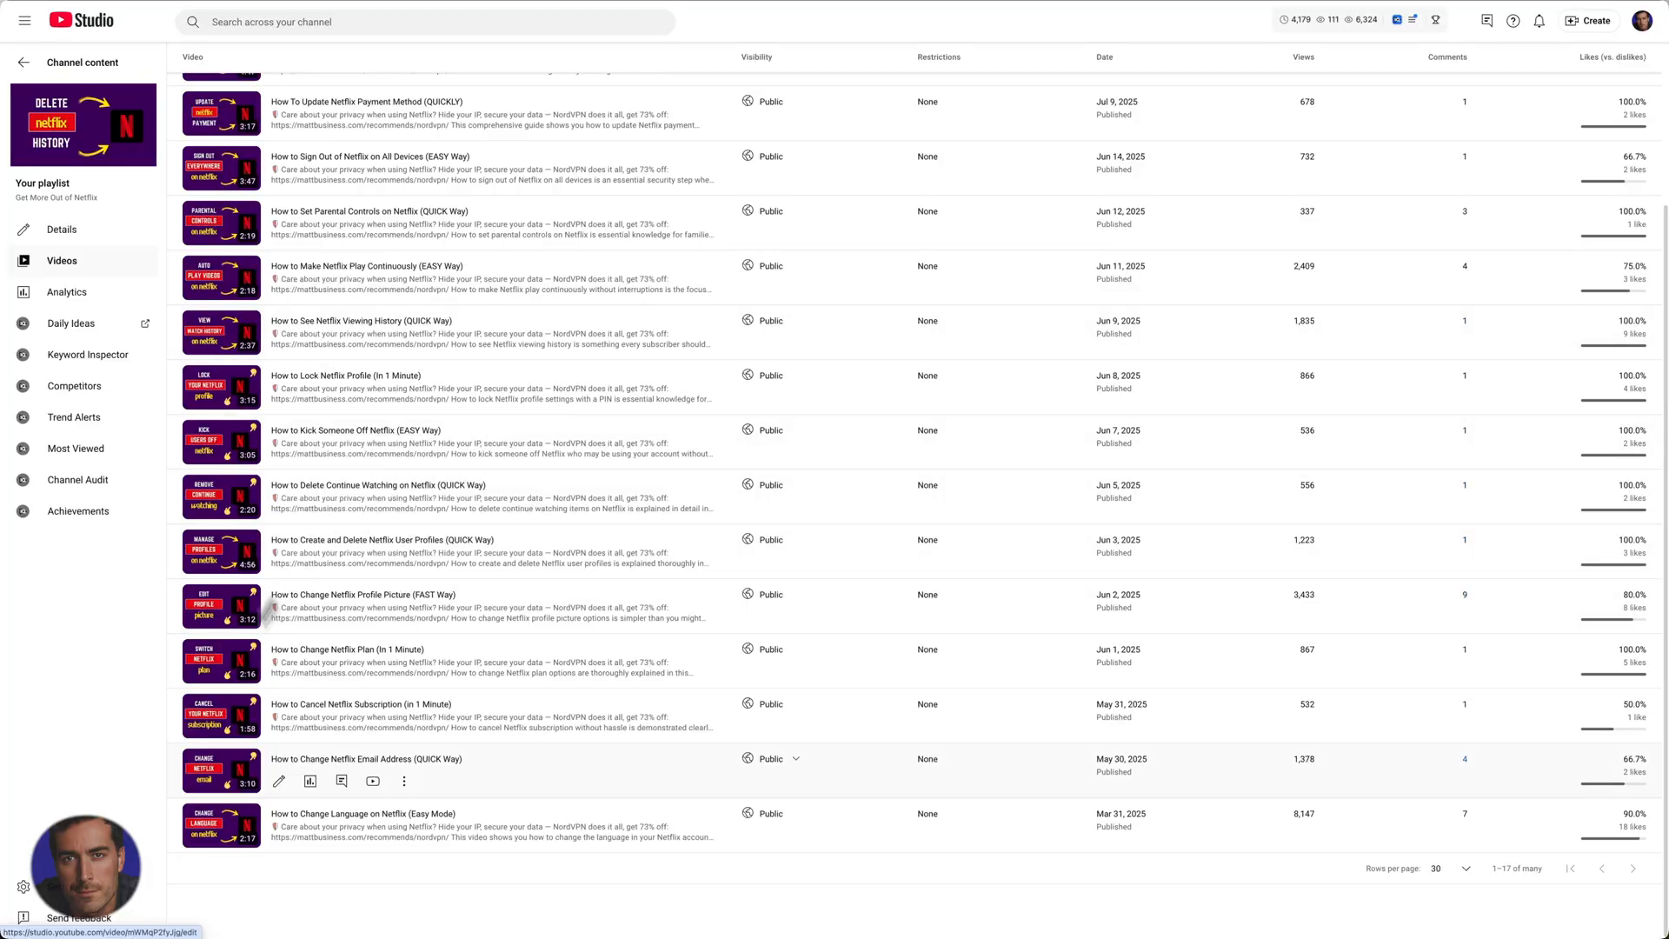
mouse_move(724, 633)
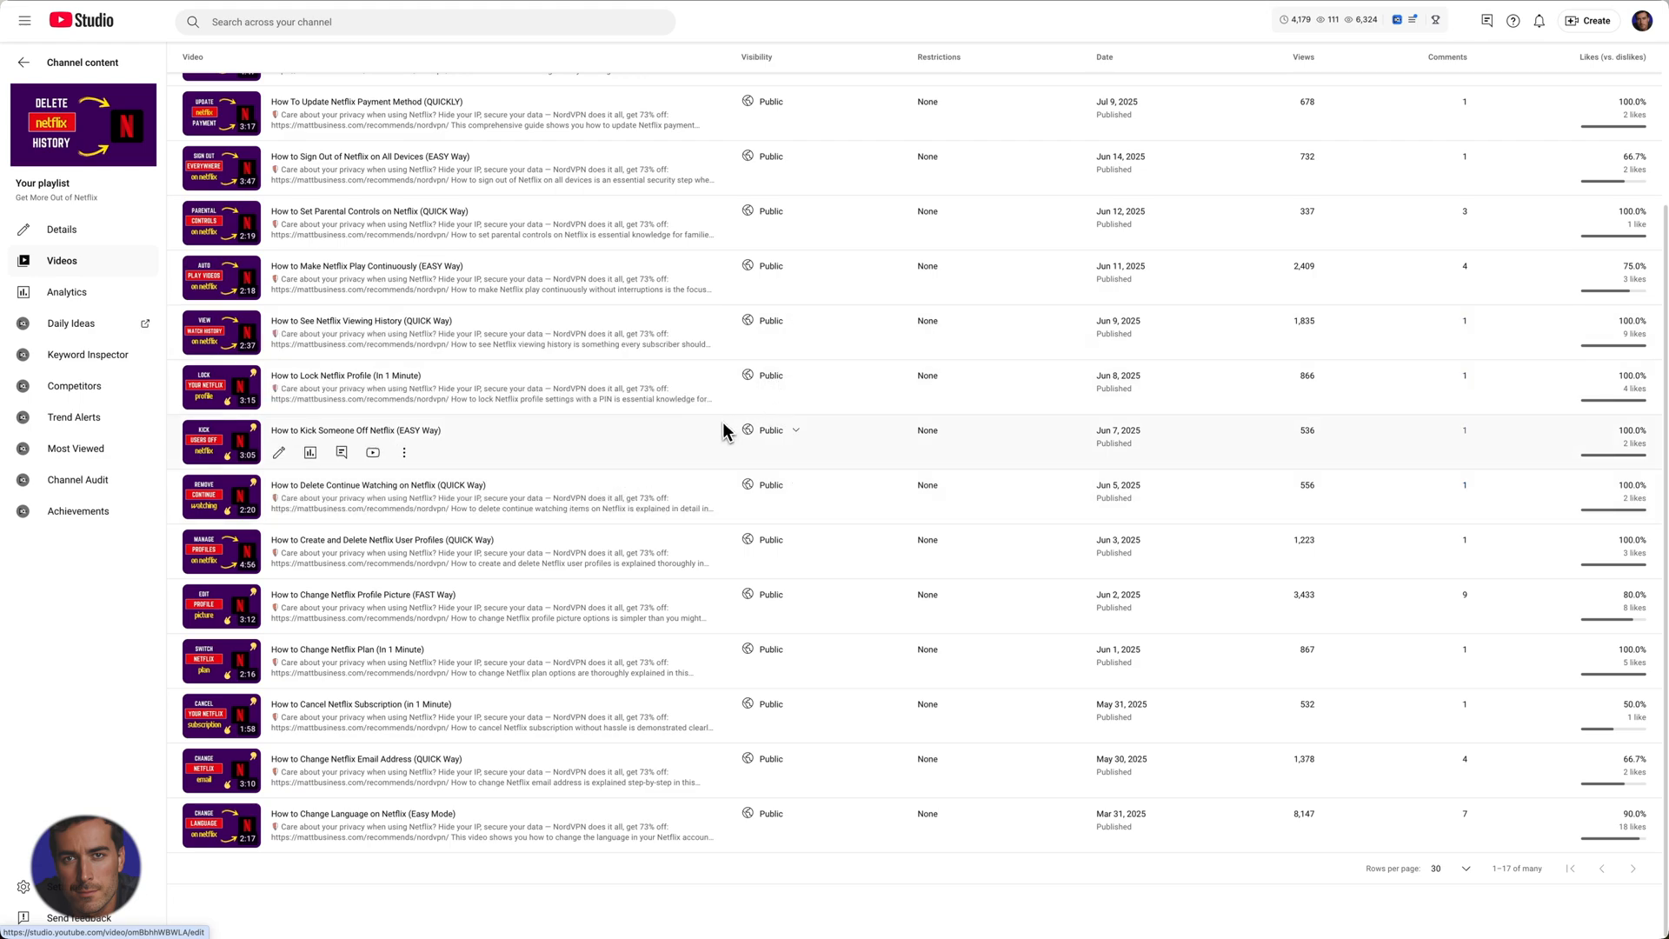
scroll(724, 430, up, 5)
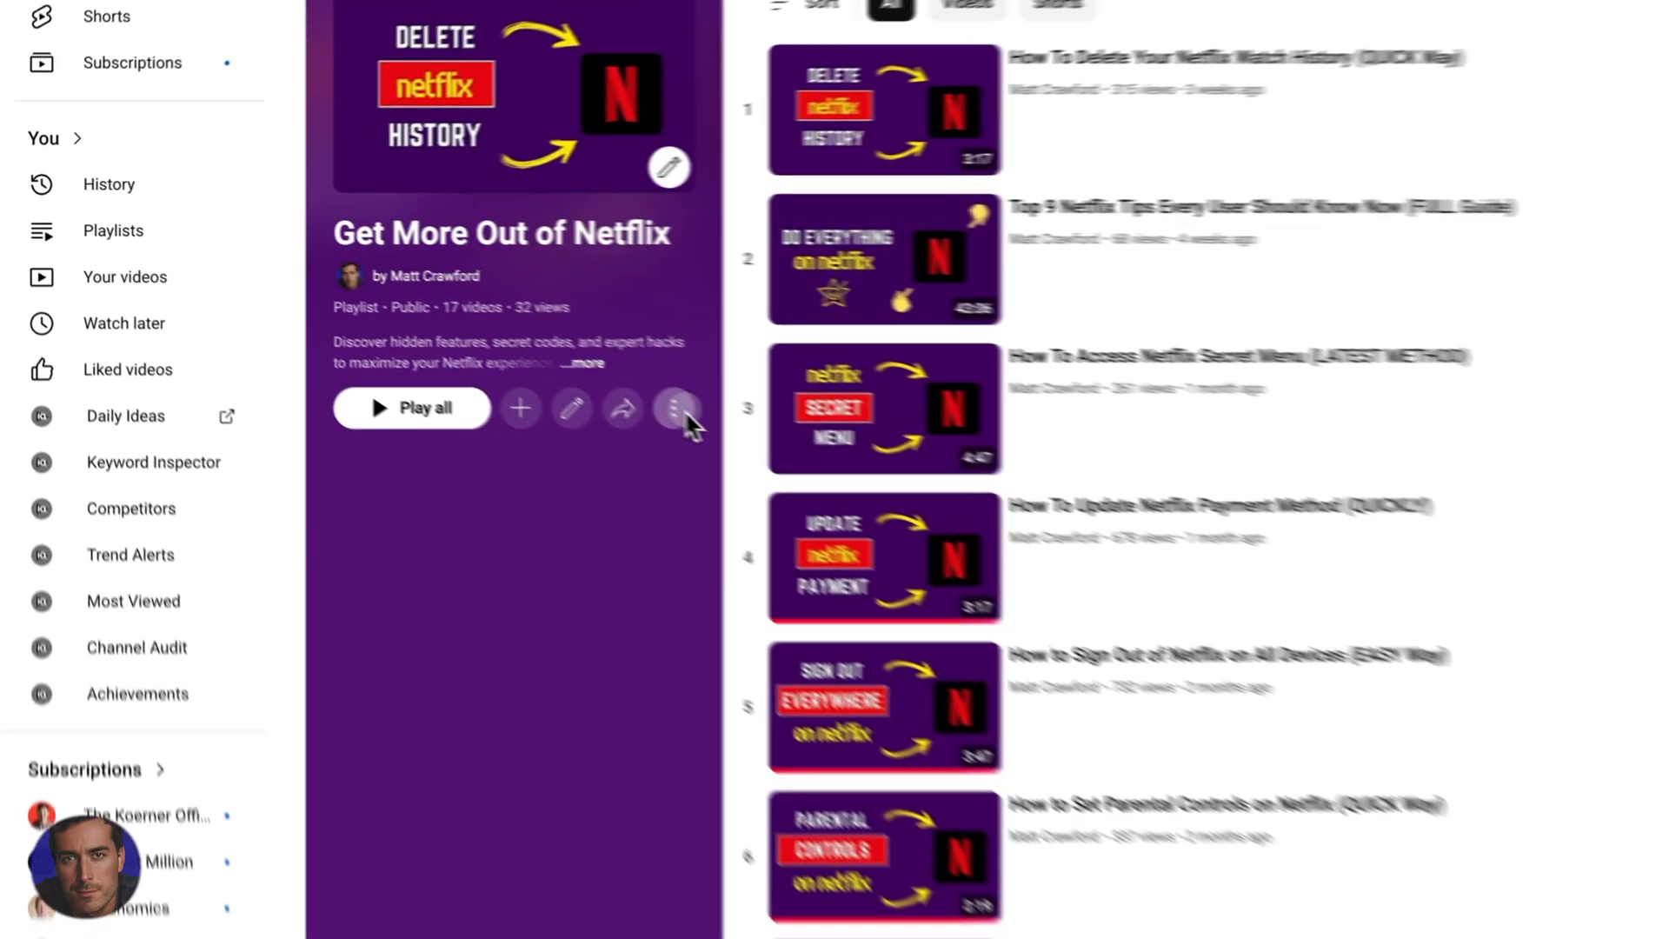
Check the playlist's three-dot options, then bring up its Sort ordering choices.
click(381, 305)
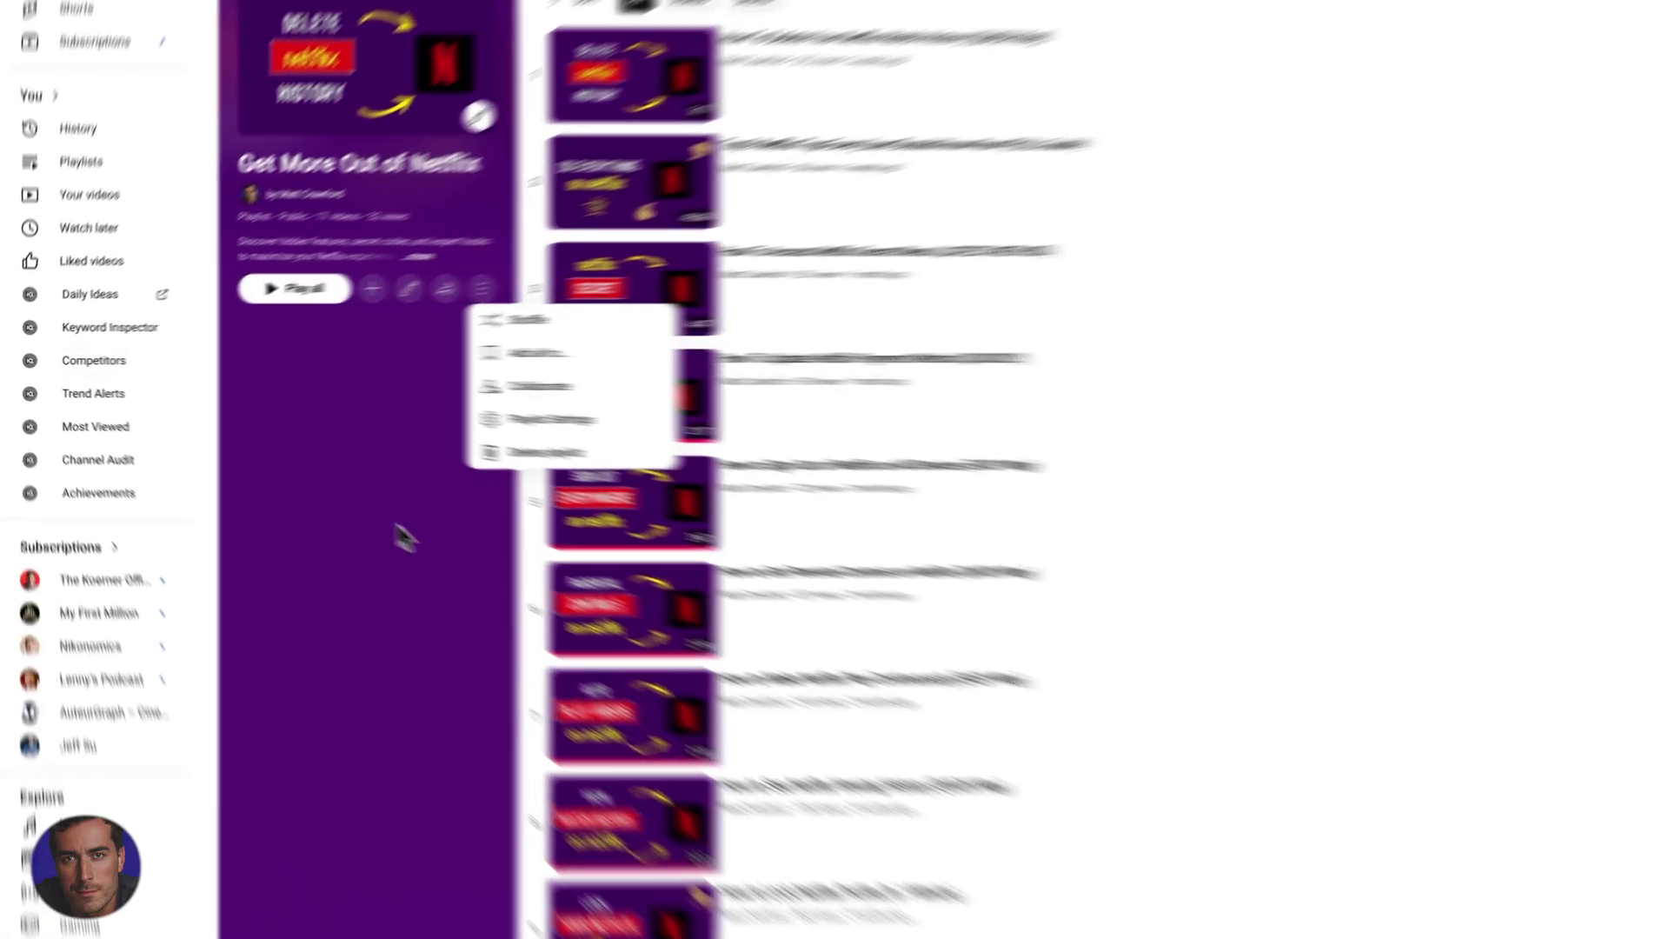
click(313, 498)
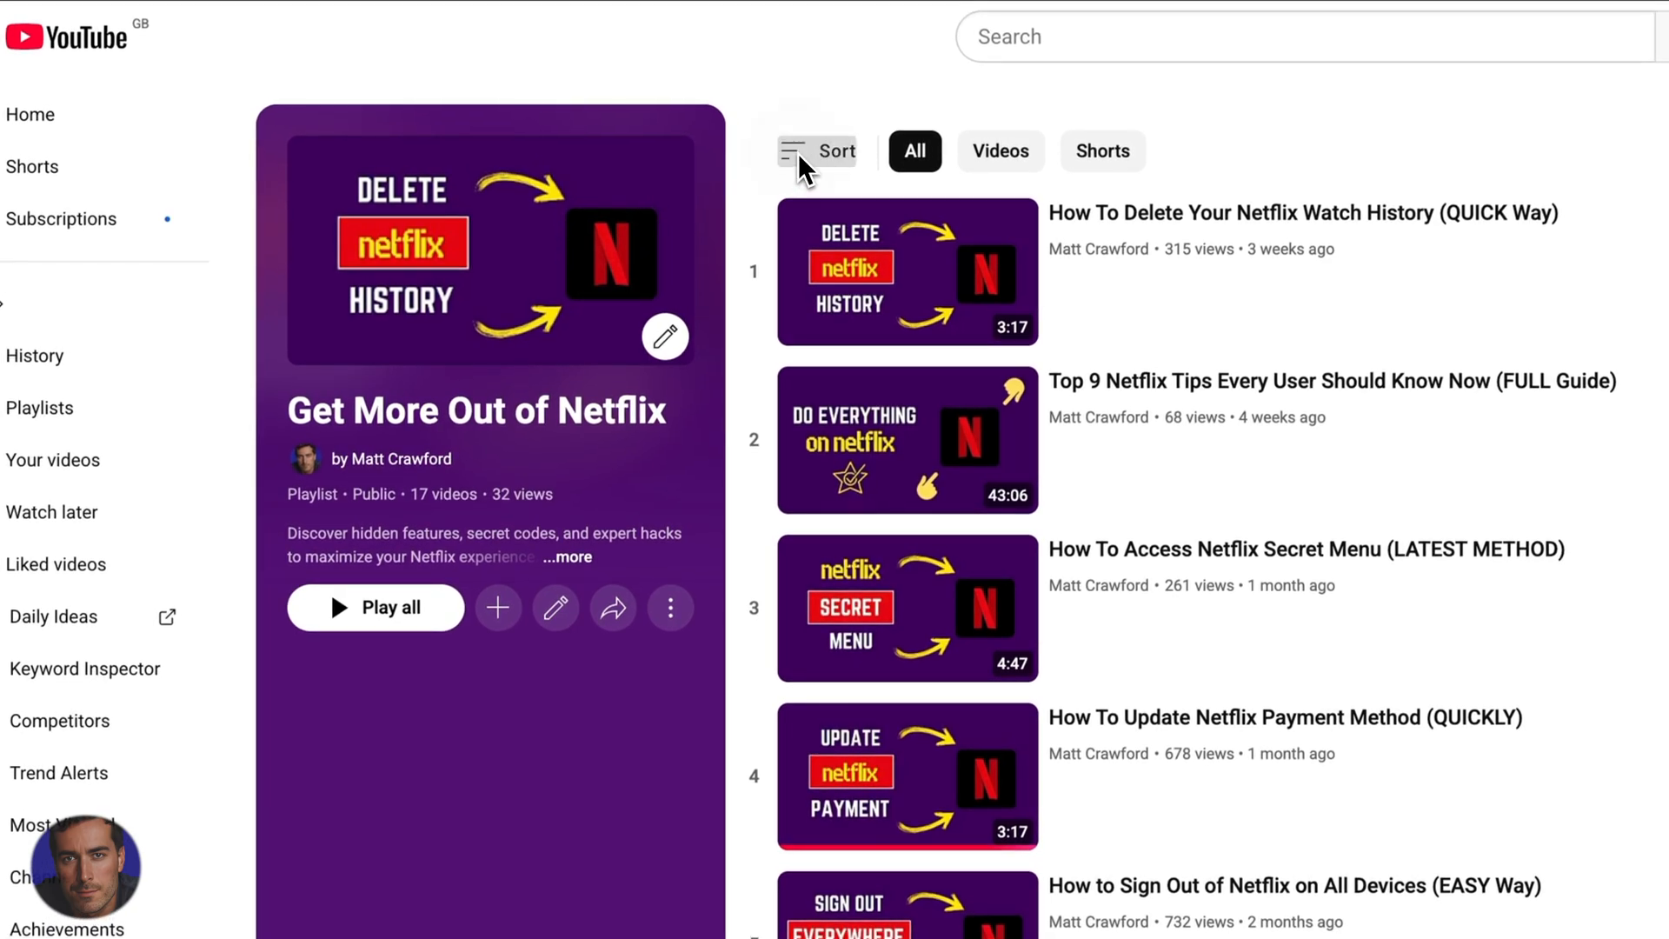
click(798, 152)
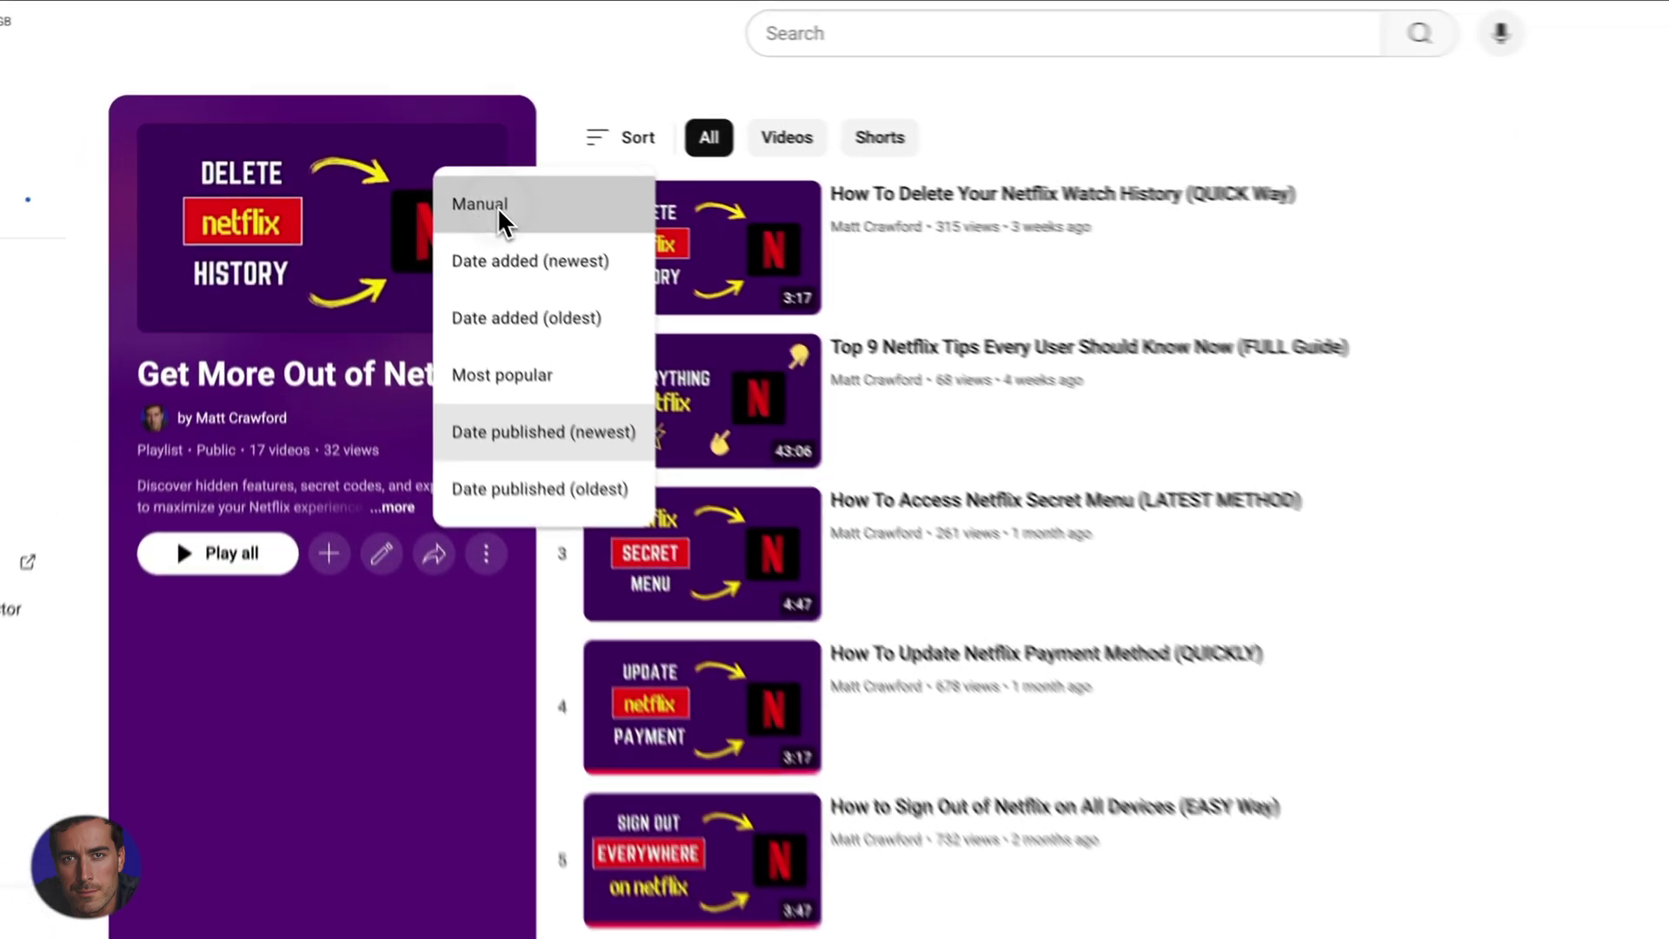
Choose Manual ordering and drag the Delete Netflix Watch History video down, then back to the top.
click(393, 114)
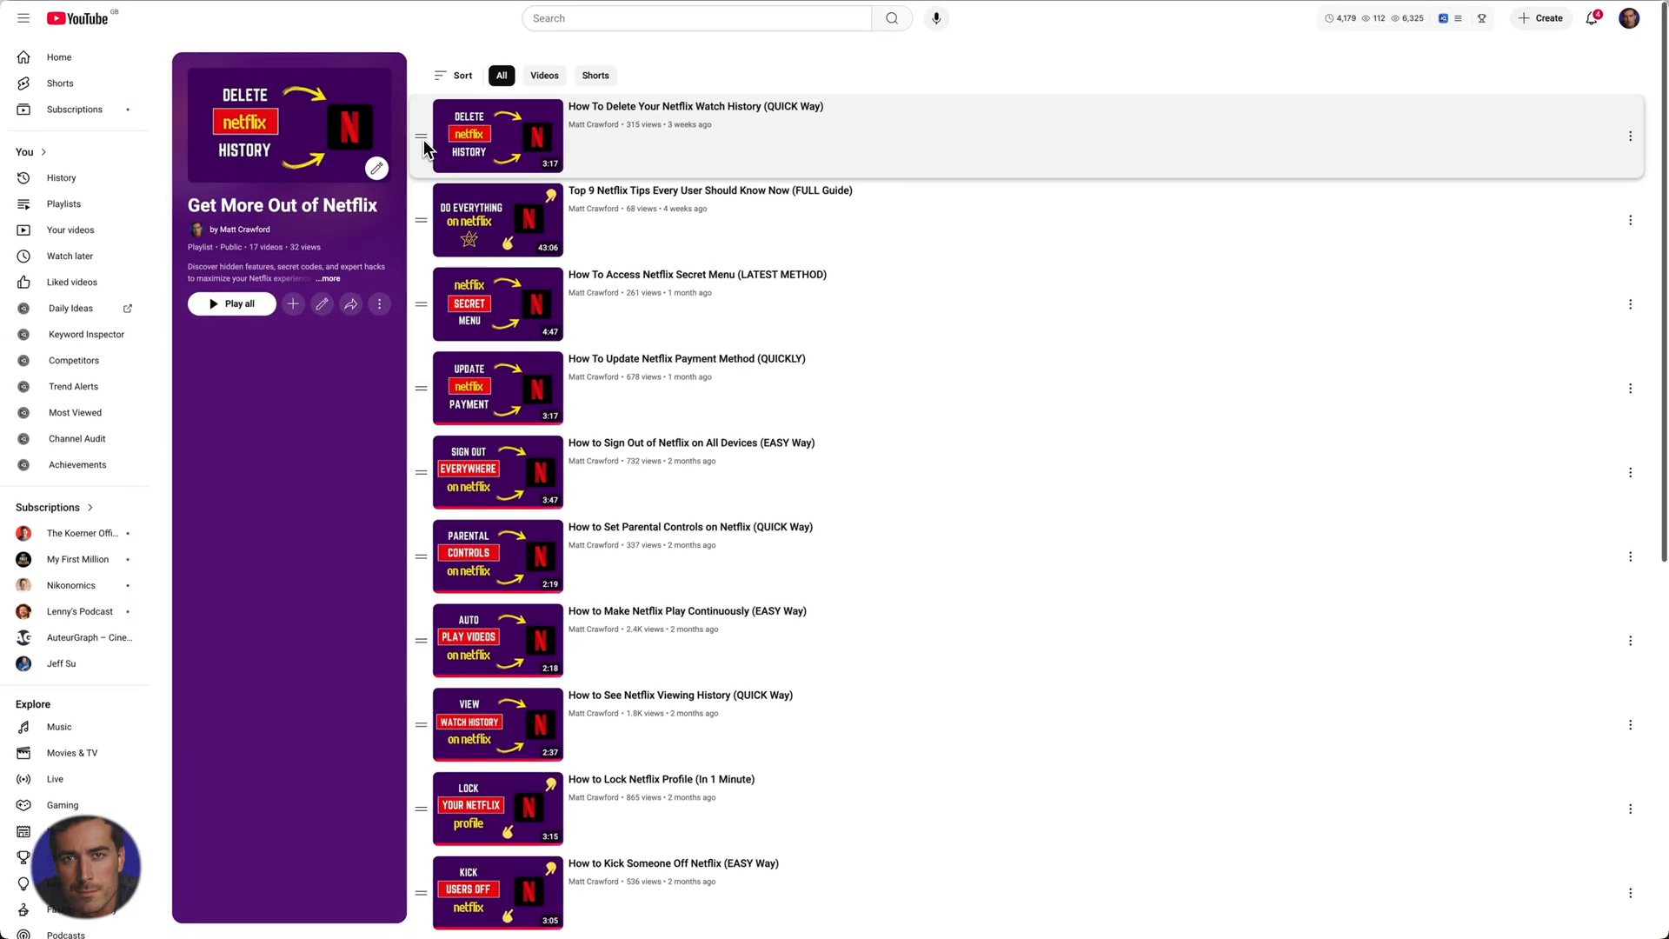
drag(420, 135, 434, 200)
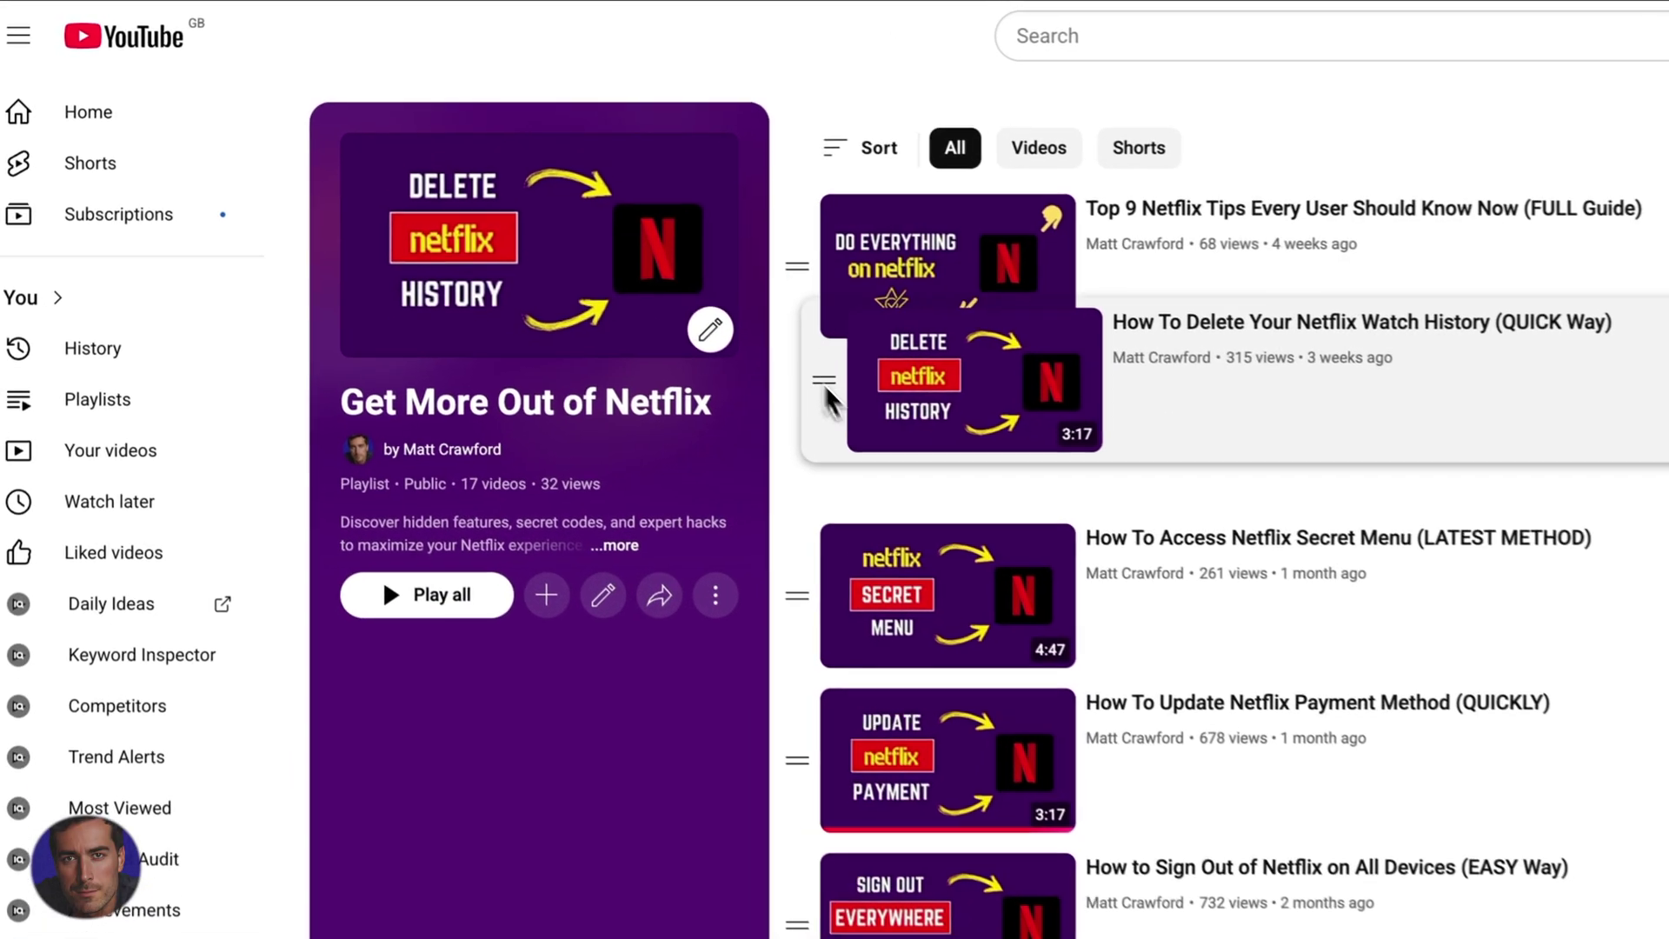
mouse_move(829, 392)
mouse_down()
mouse_move(854, 623)
mouse_move(444, 219)
mouse_move(438, 326)
mouse_up()
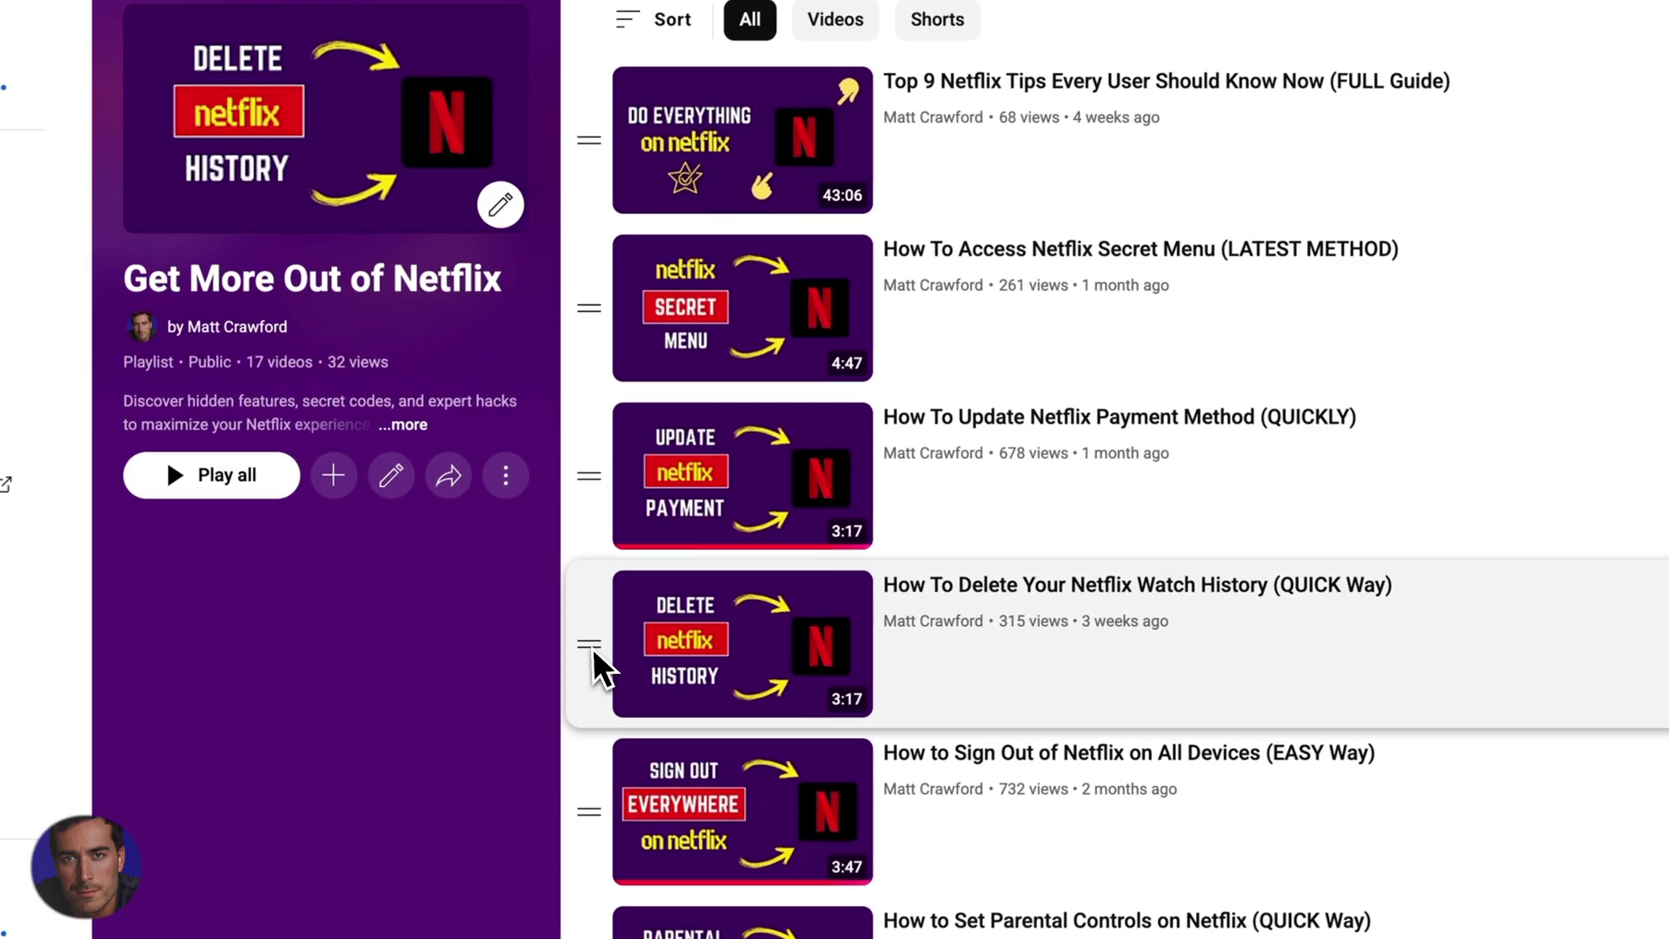
drag(554, 561, 628, 169)
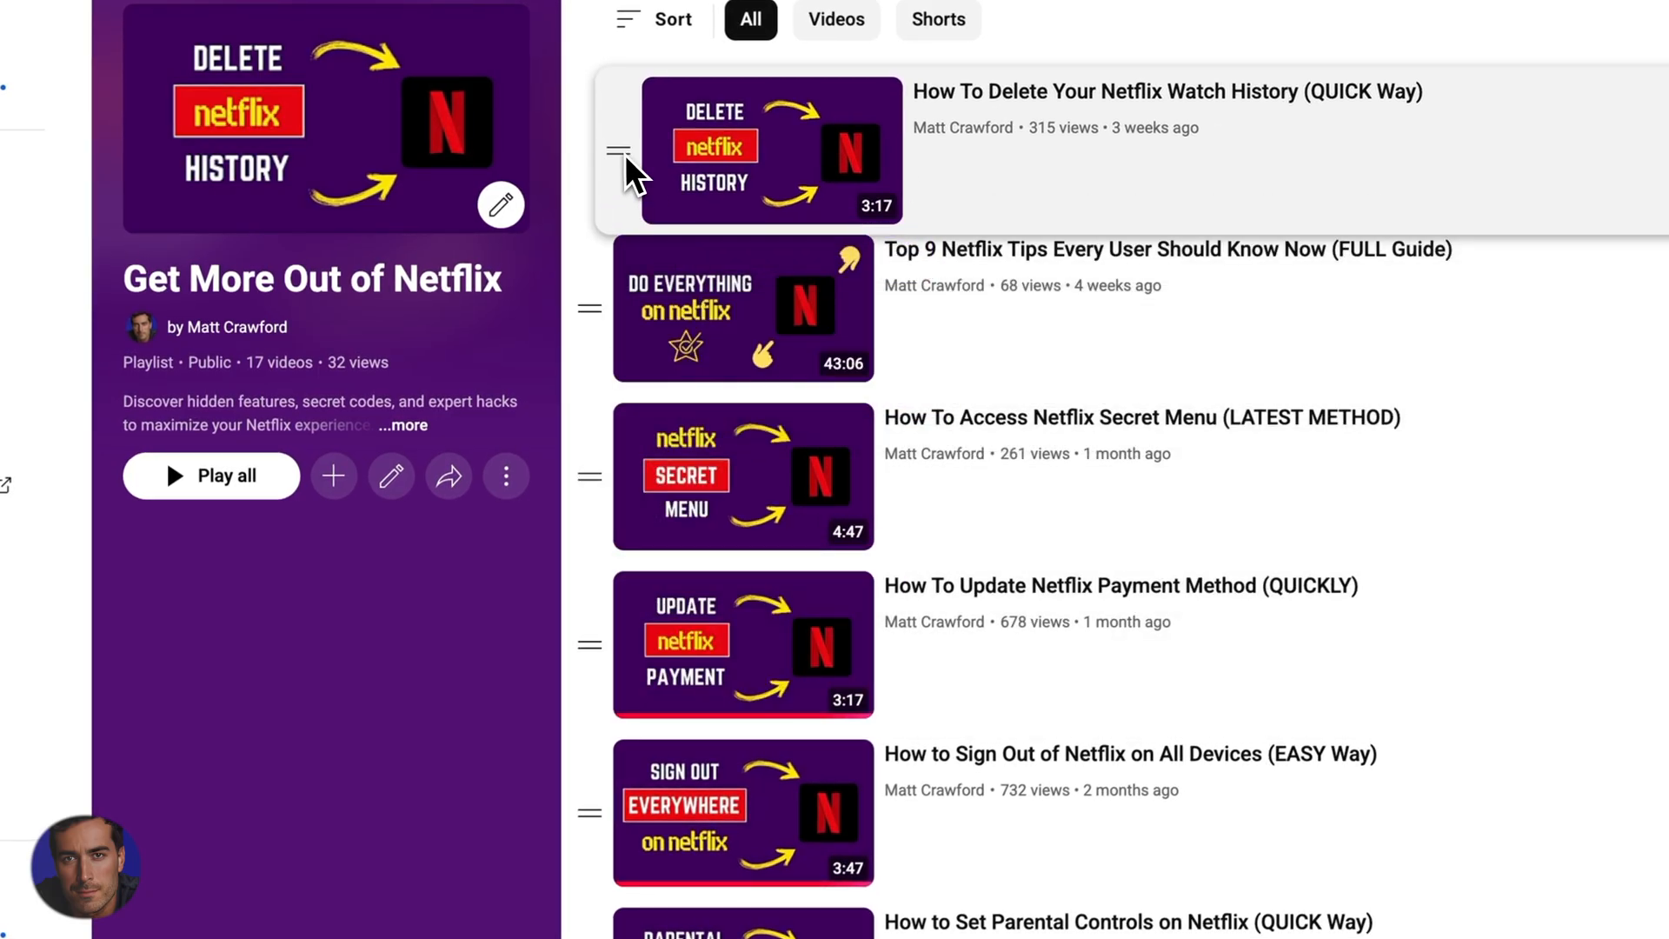
scroll(836, 521, down, 5)
drag(476, 584, 485, 437)
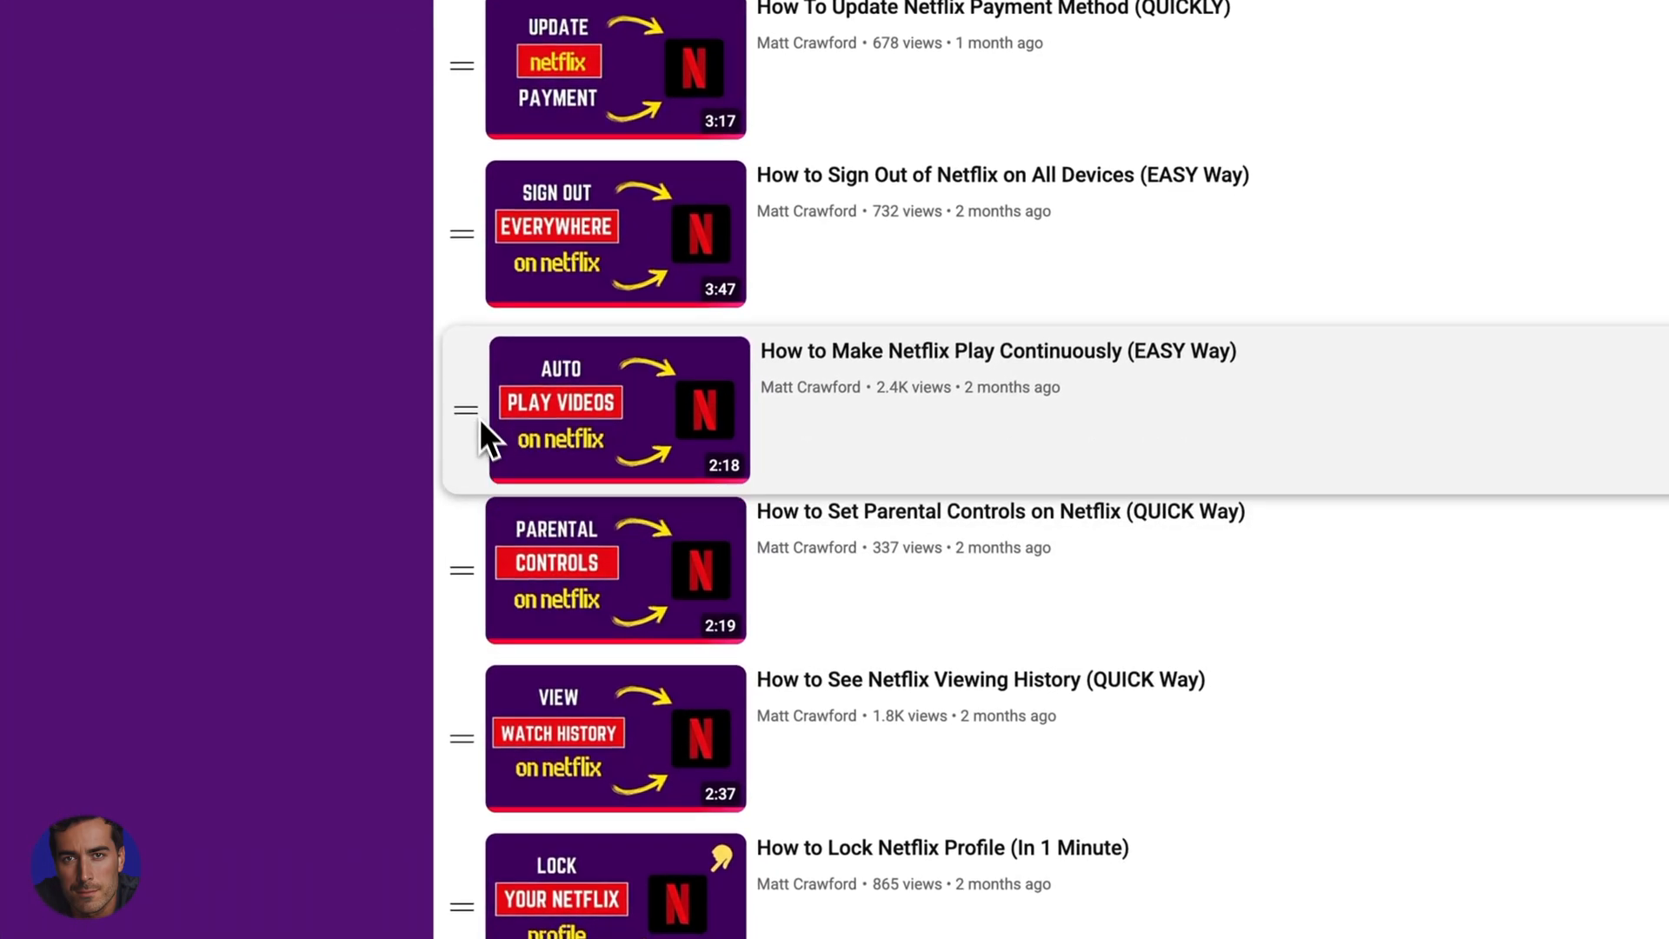
scroll(836, 392, up, 5)
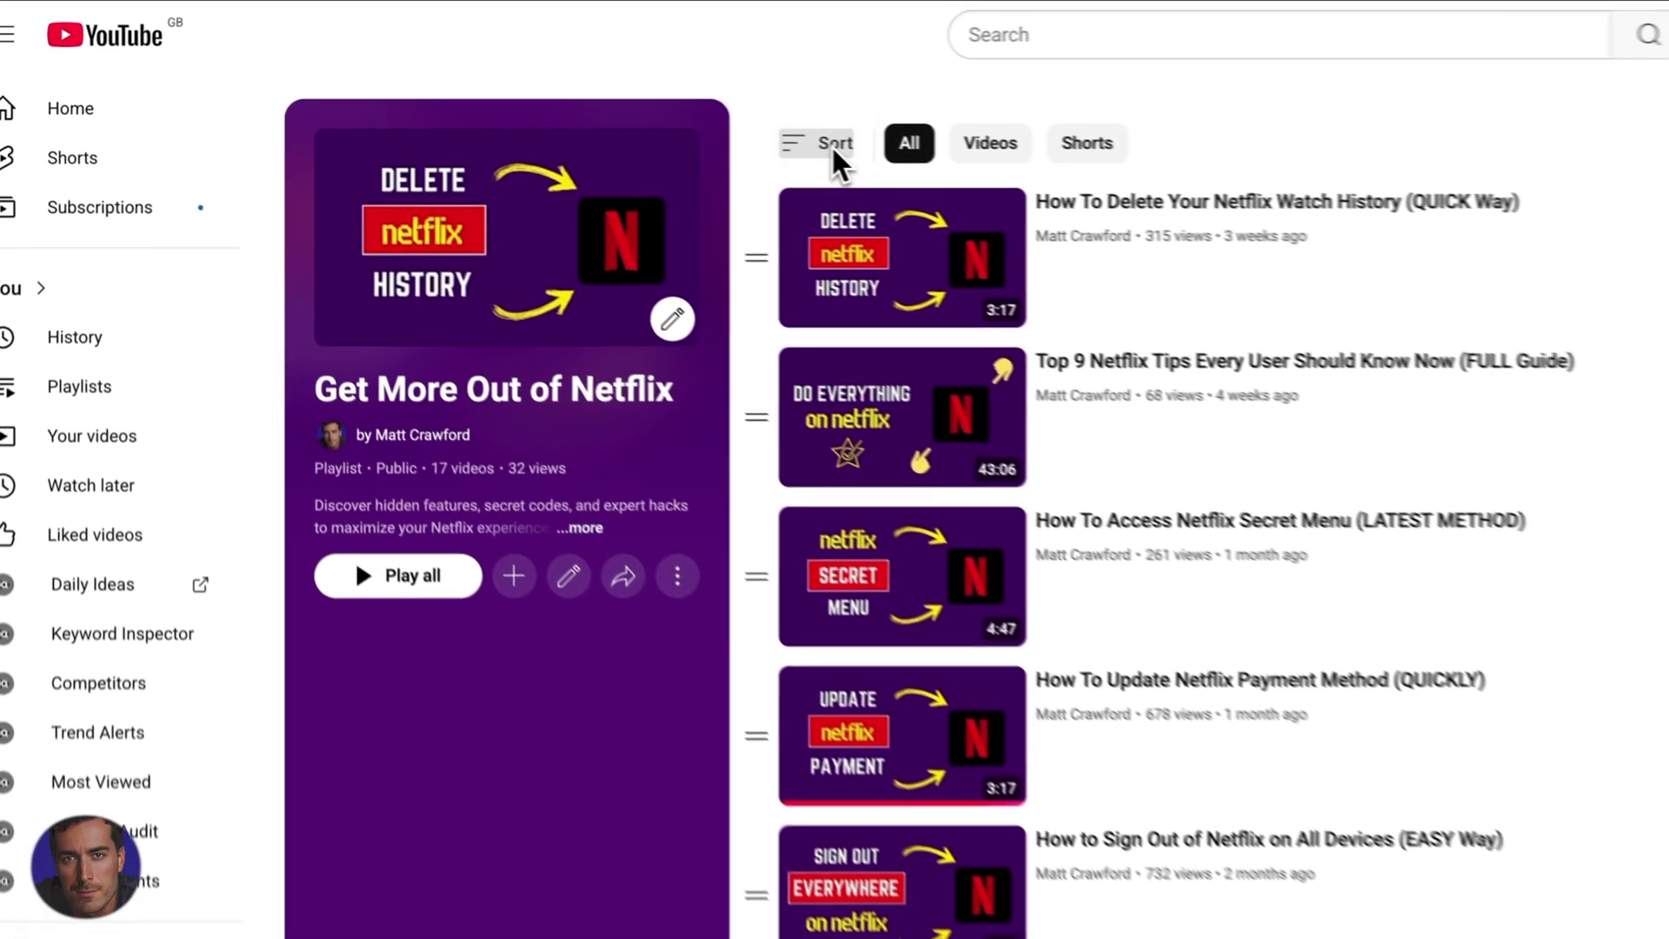
Sort the playlist by Most popular so the Change Language video comes first.
click(464, 76)
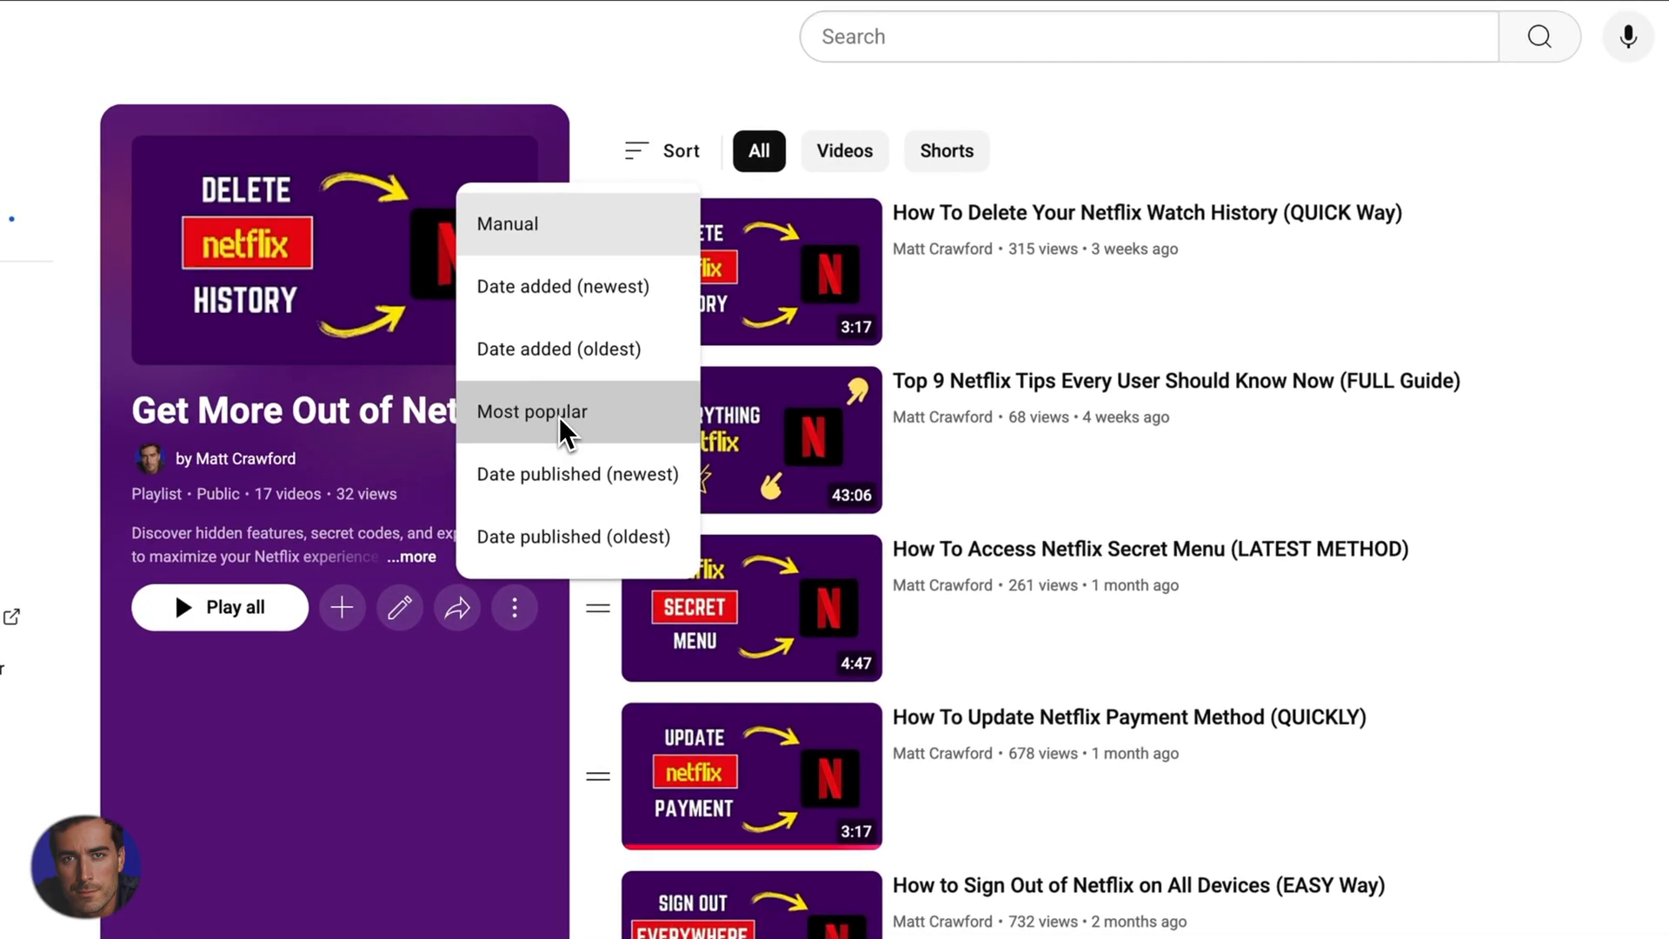
click(559, 416)
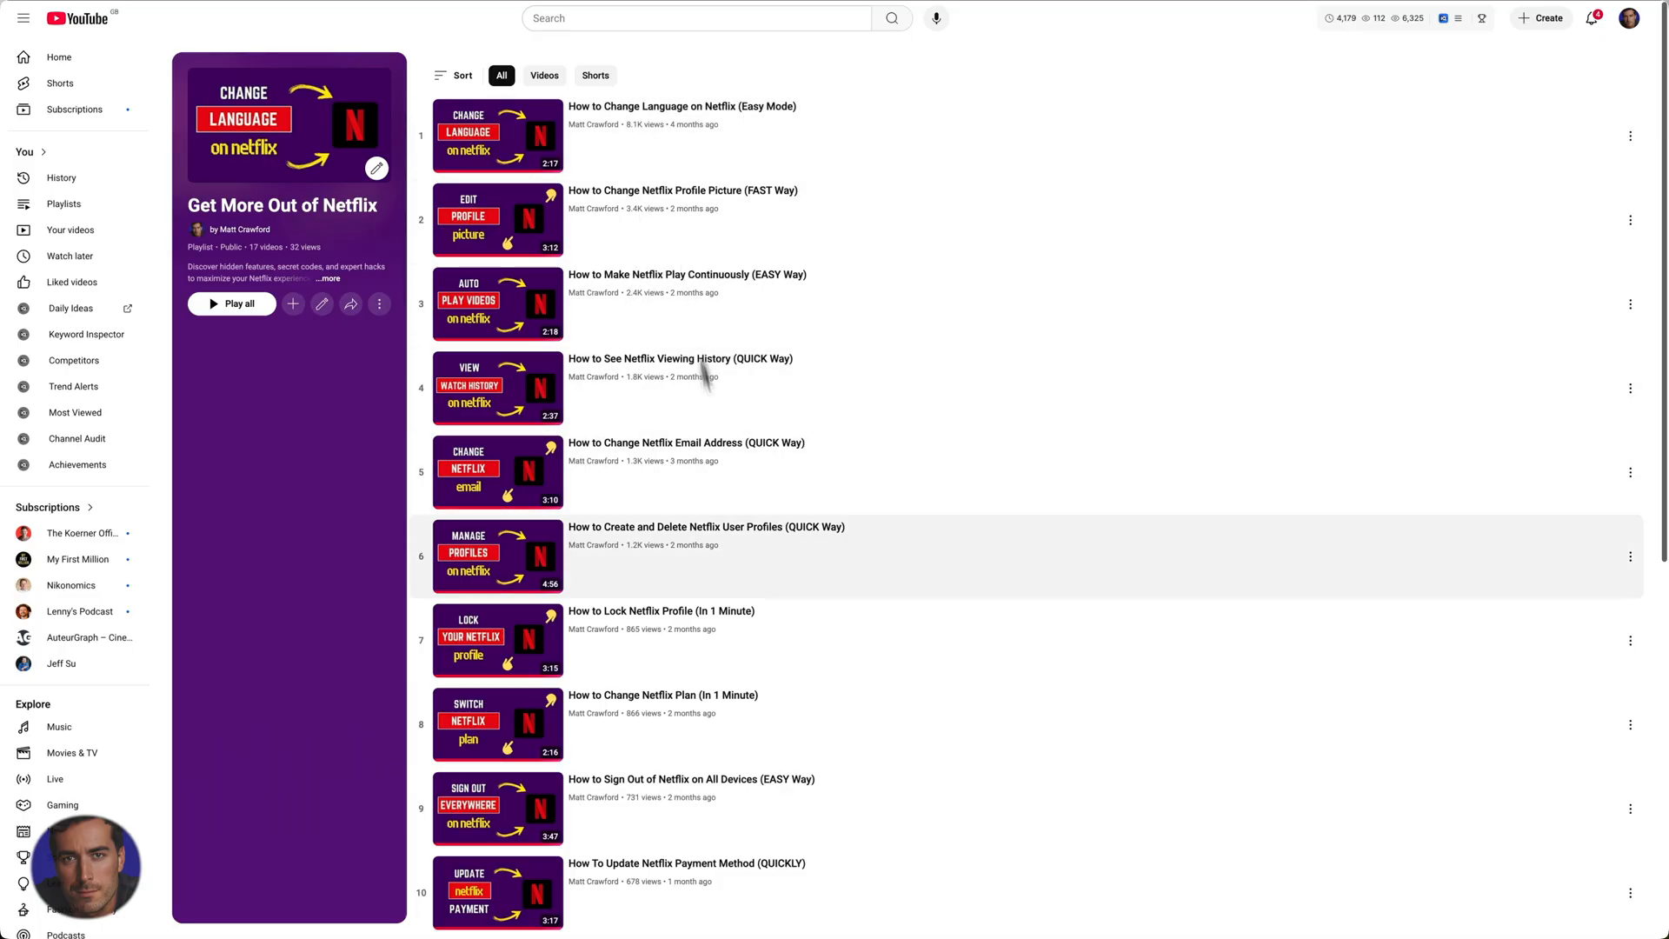
scroll(731, 431, down, 3)
scroll(731, 430, down, 2)
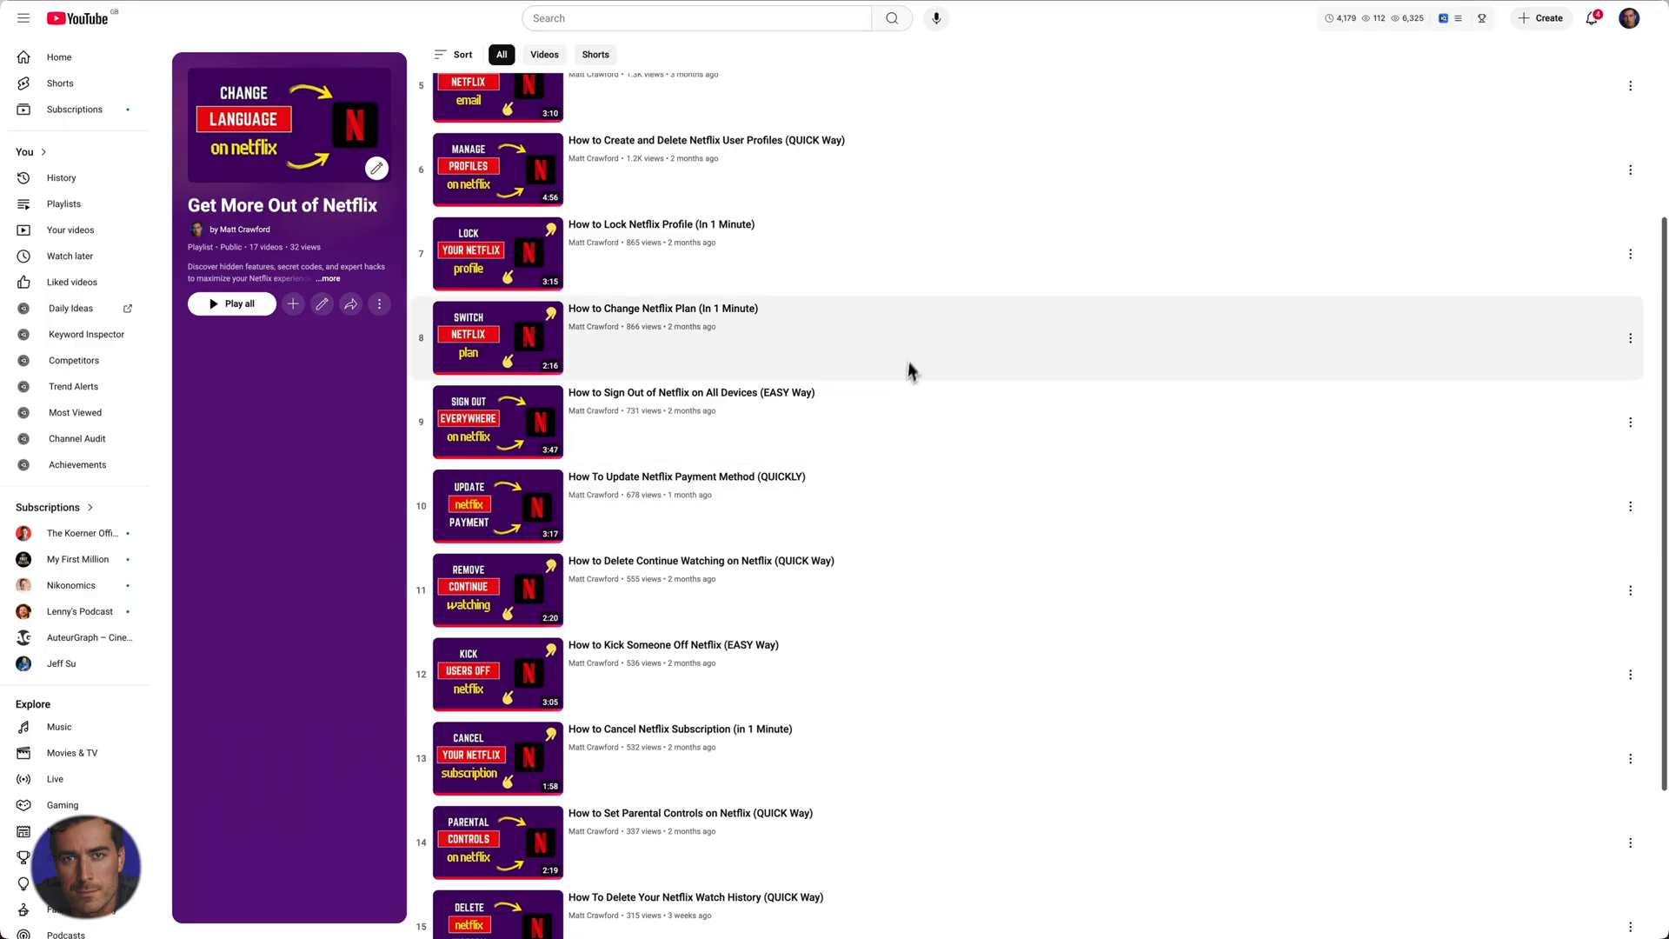
scroll(914, 347, up, 5)
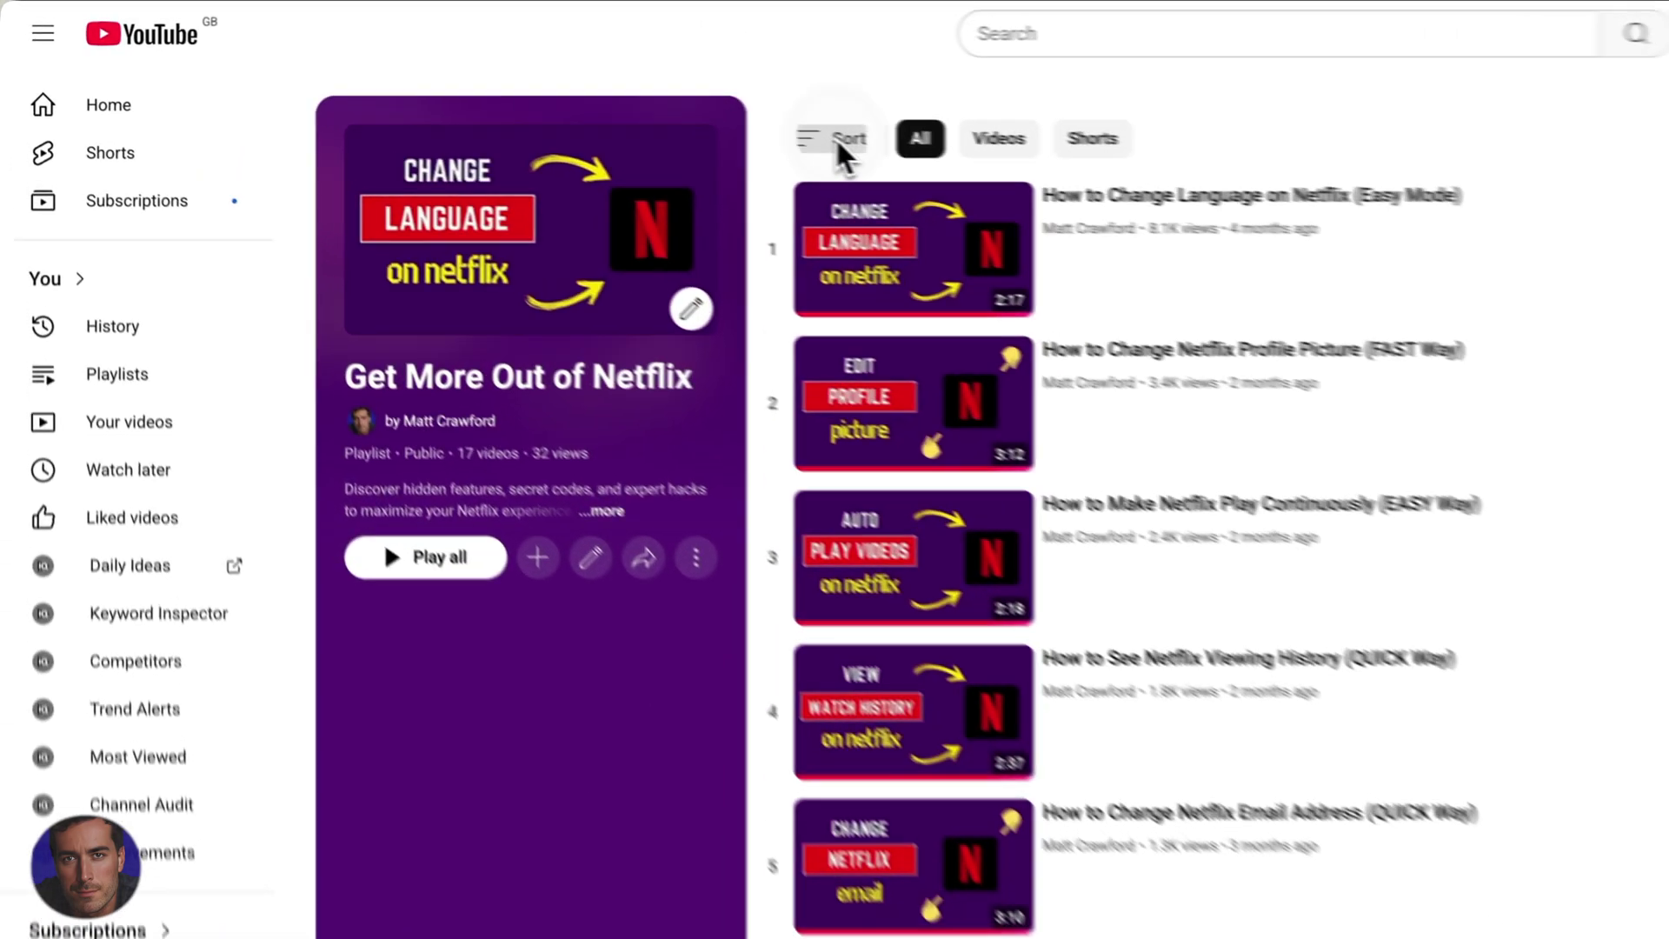
click(456, 75)
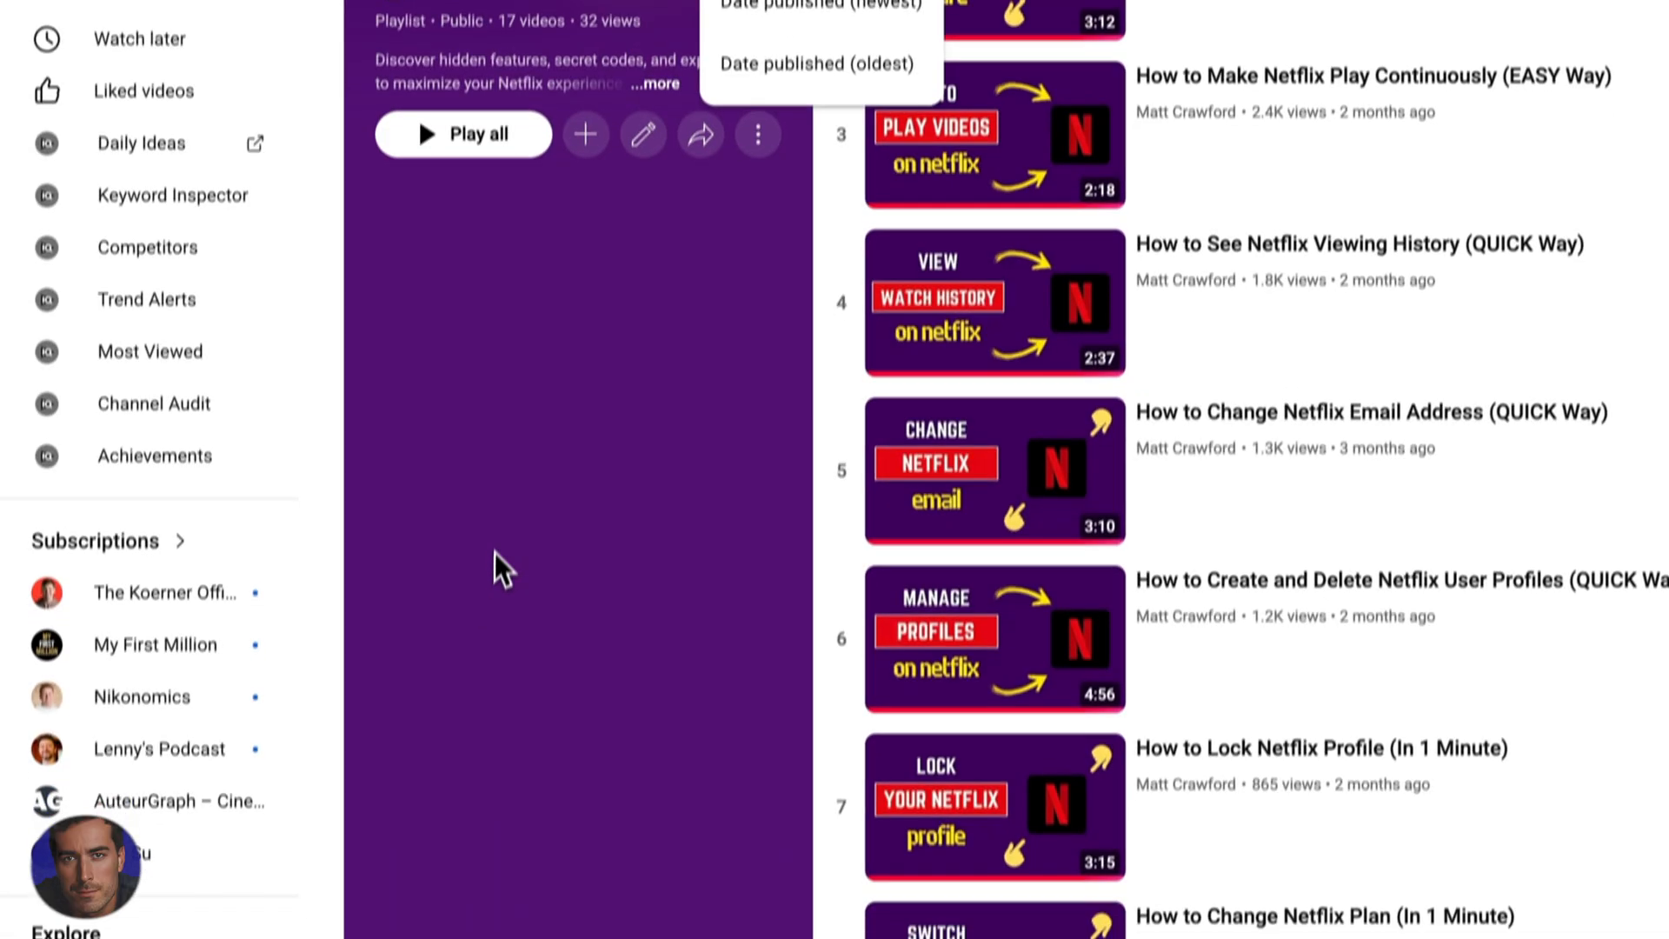
click(494, 551)
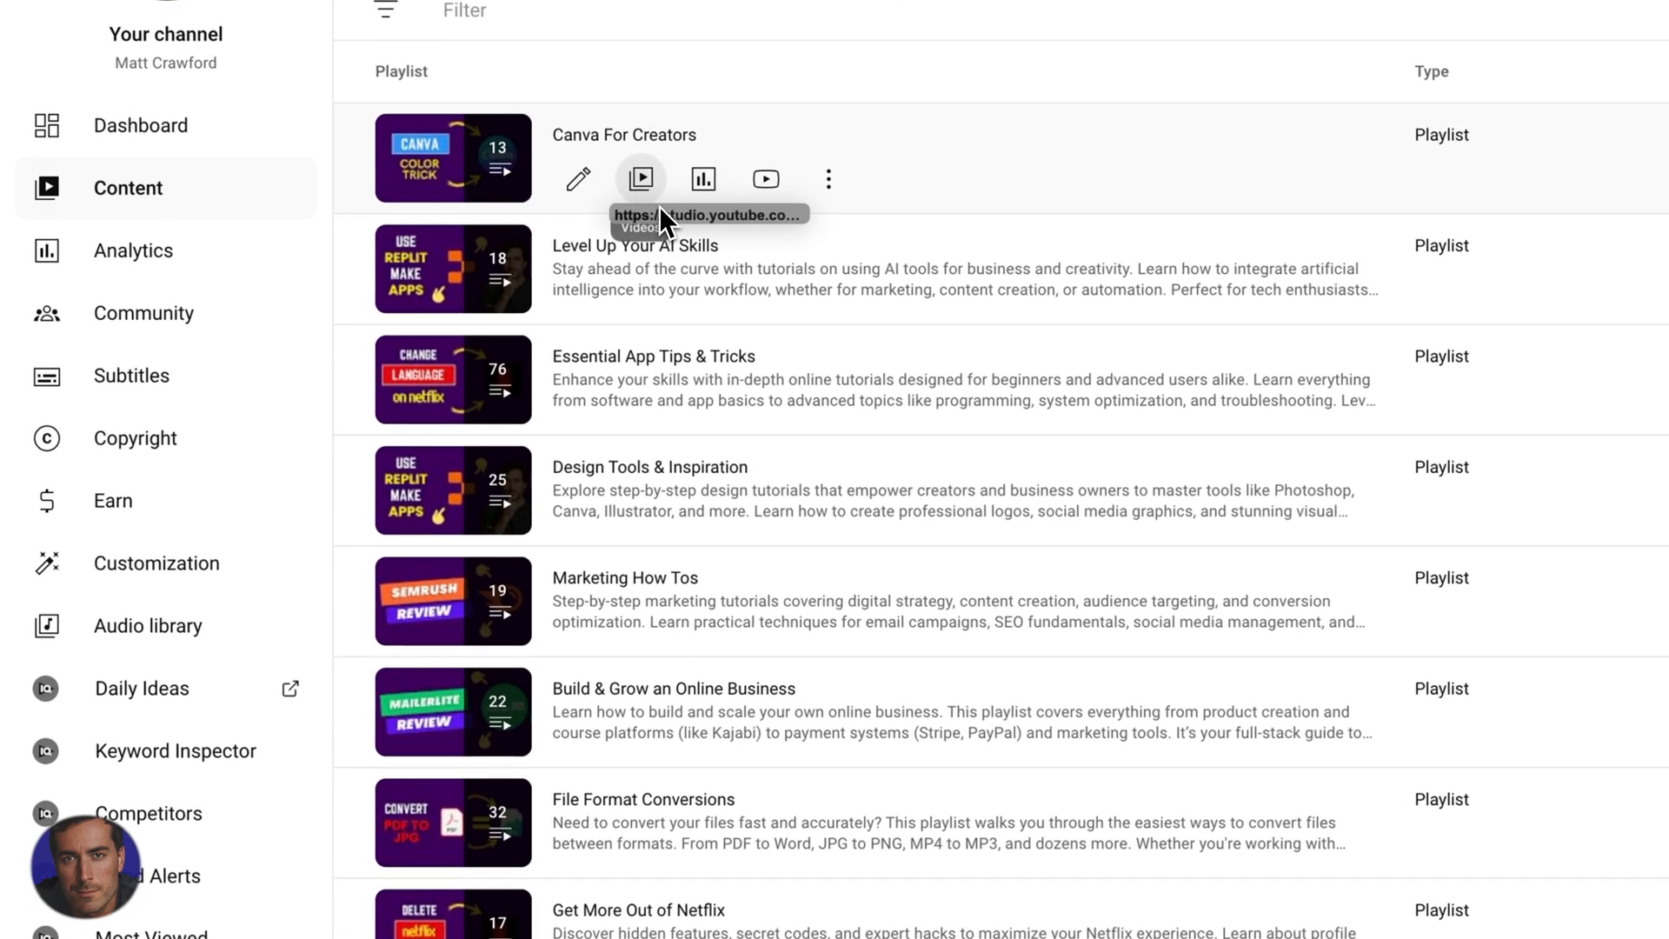
click(828, 178)
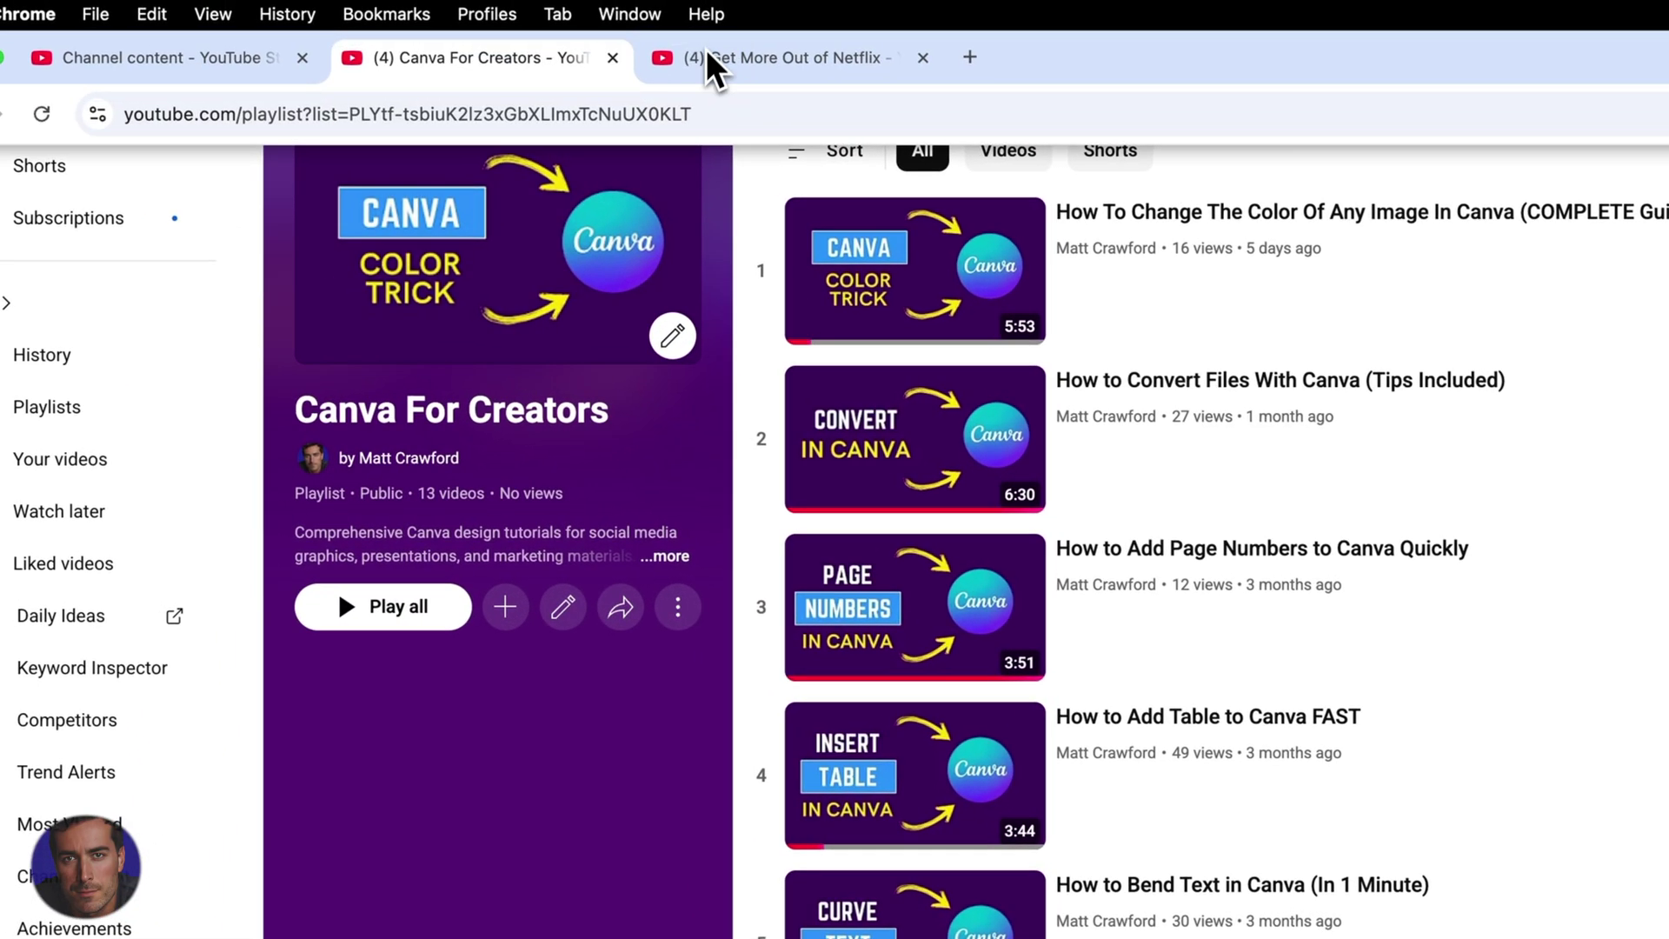
click(713, 66)
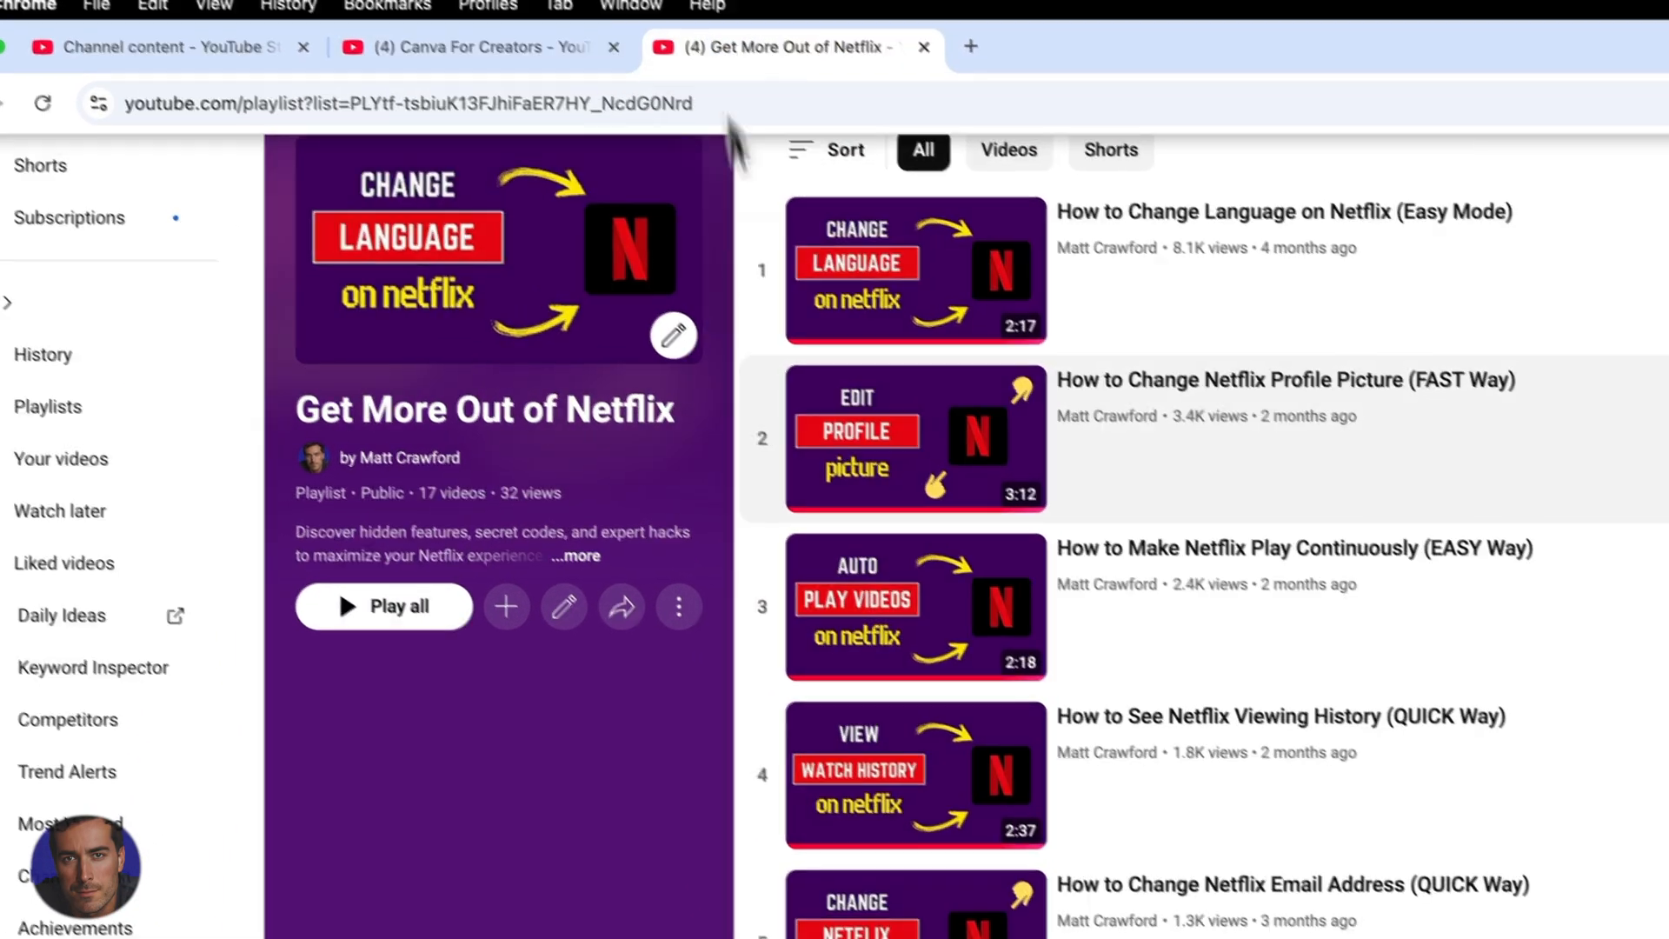
scroll(692, 512, down, 3)
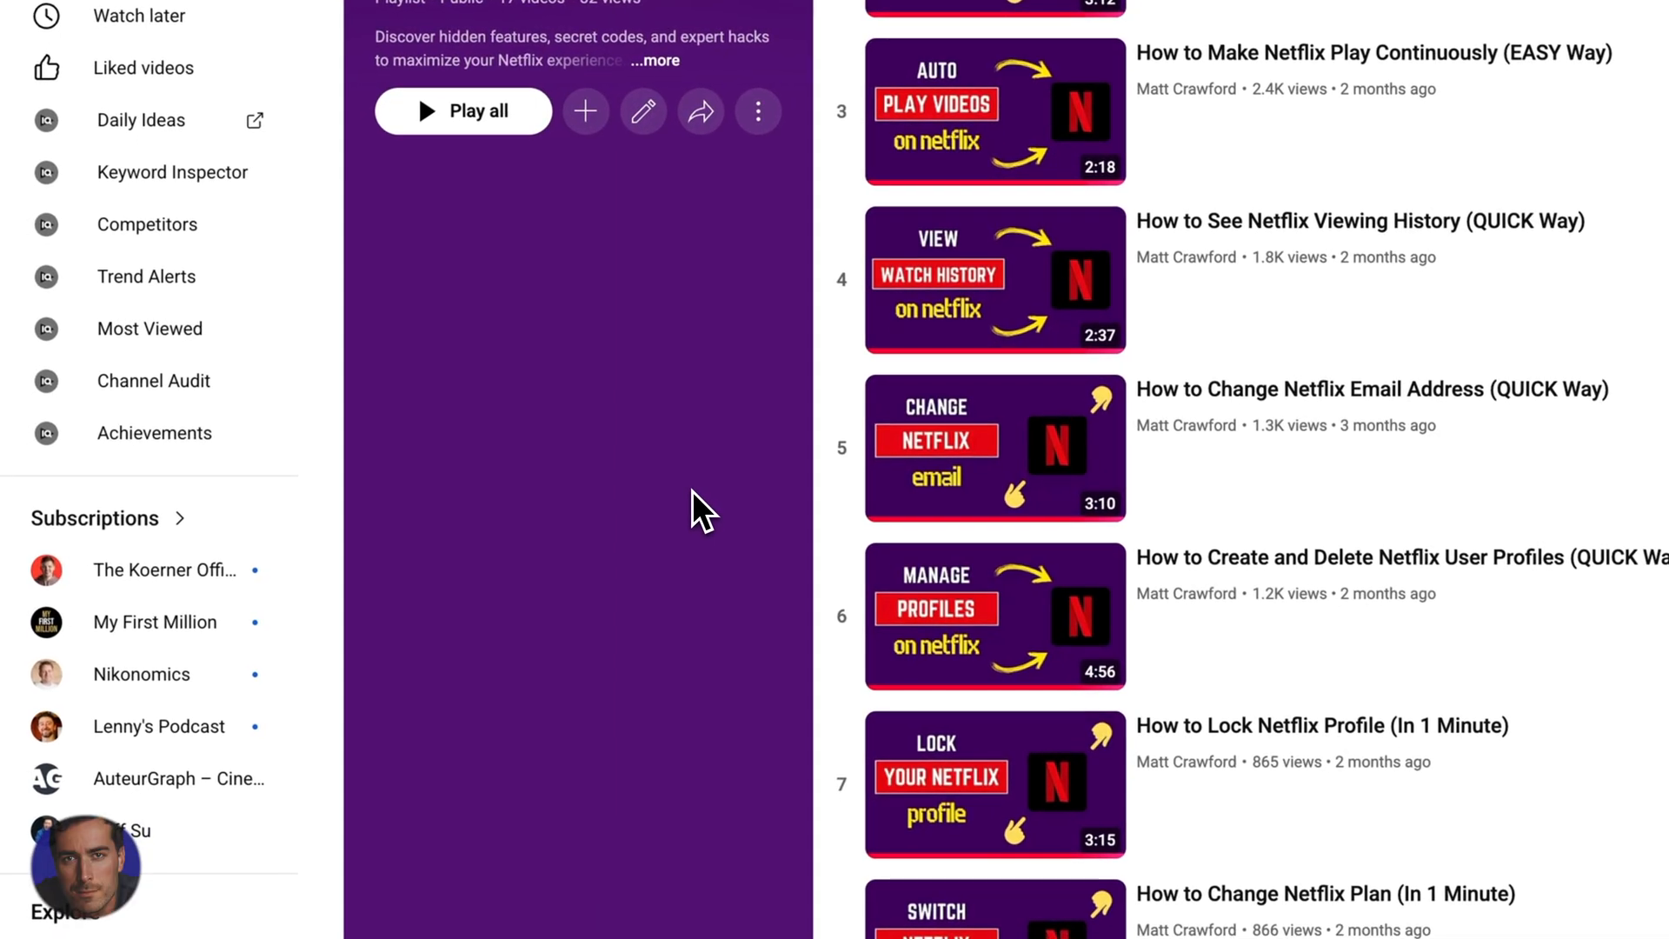
scroll(691, 491, up, 3)
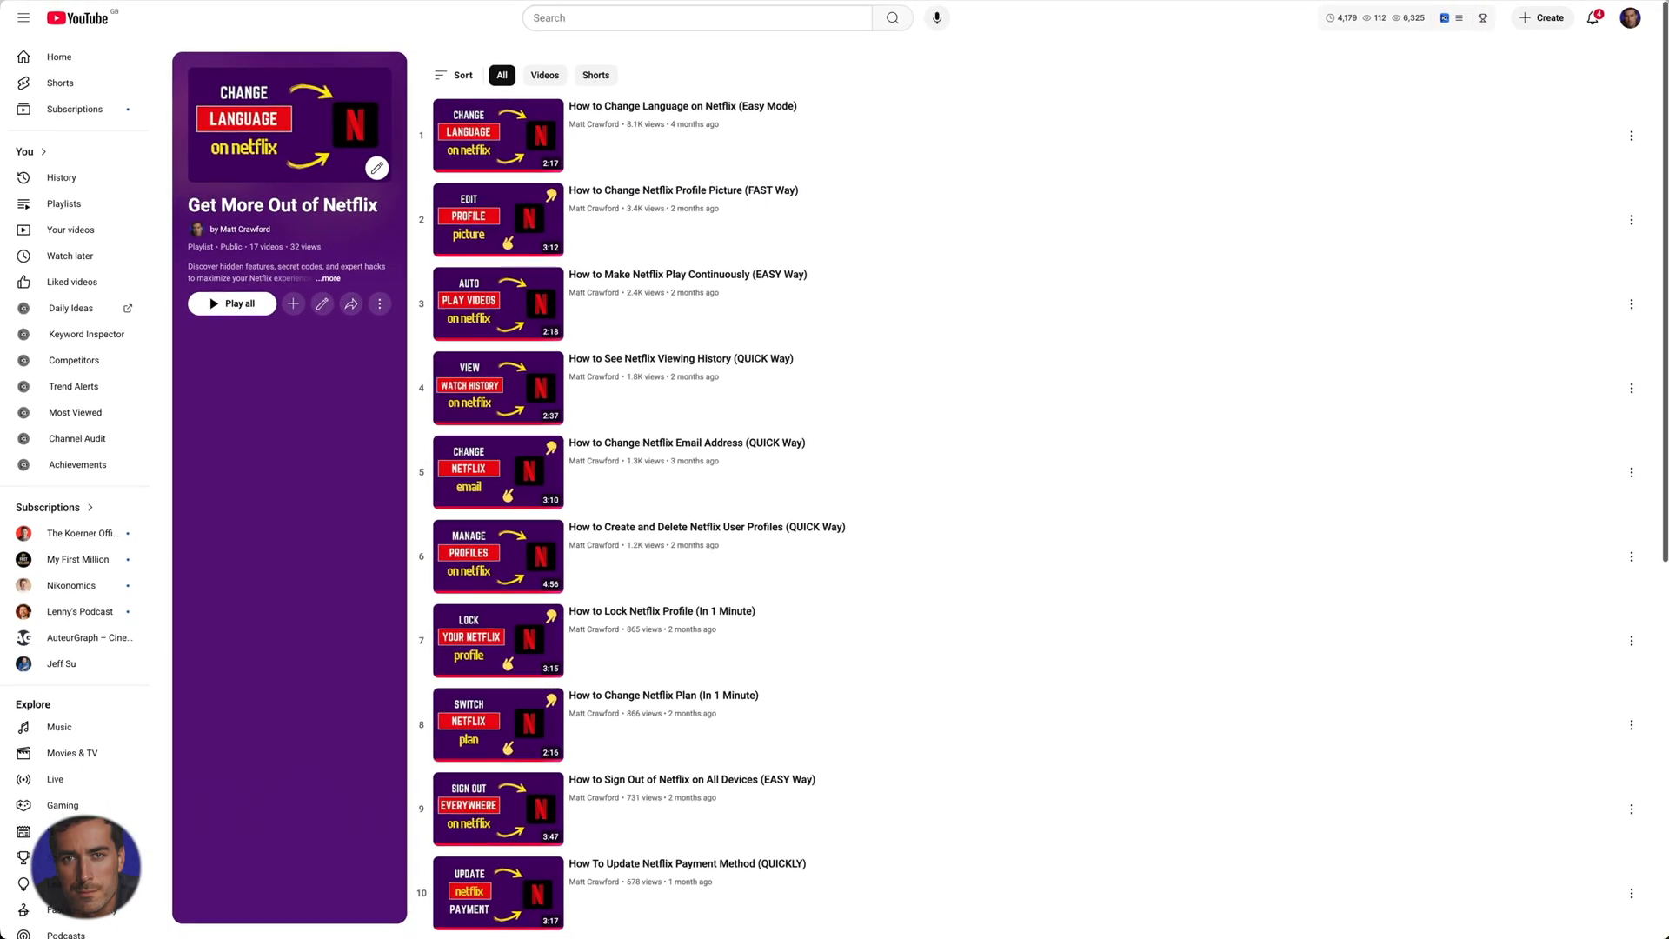